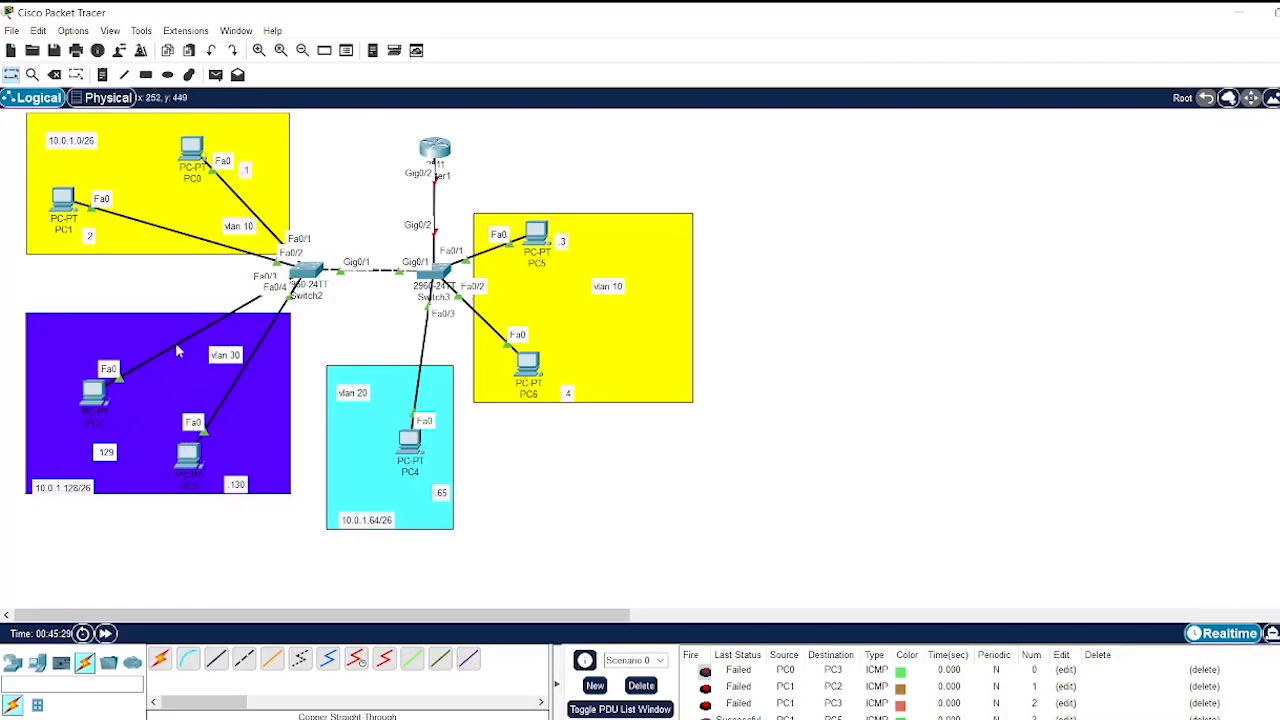
Review PC0's IP configuration, including its IPv4 address, subnet mask and default gateway, then close its window.
{"action": "left_click", "coordinate": [189, 152]}
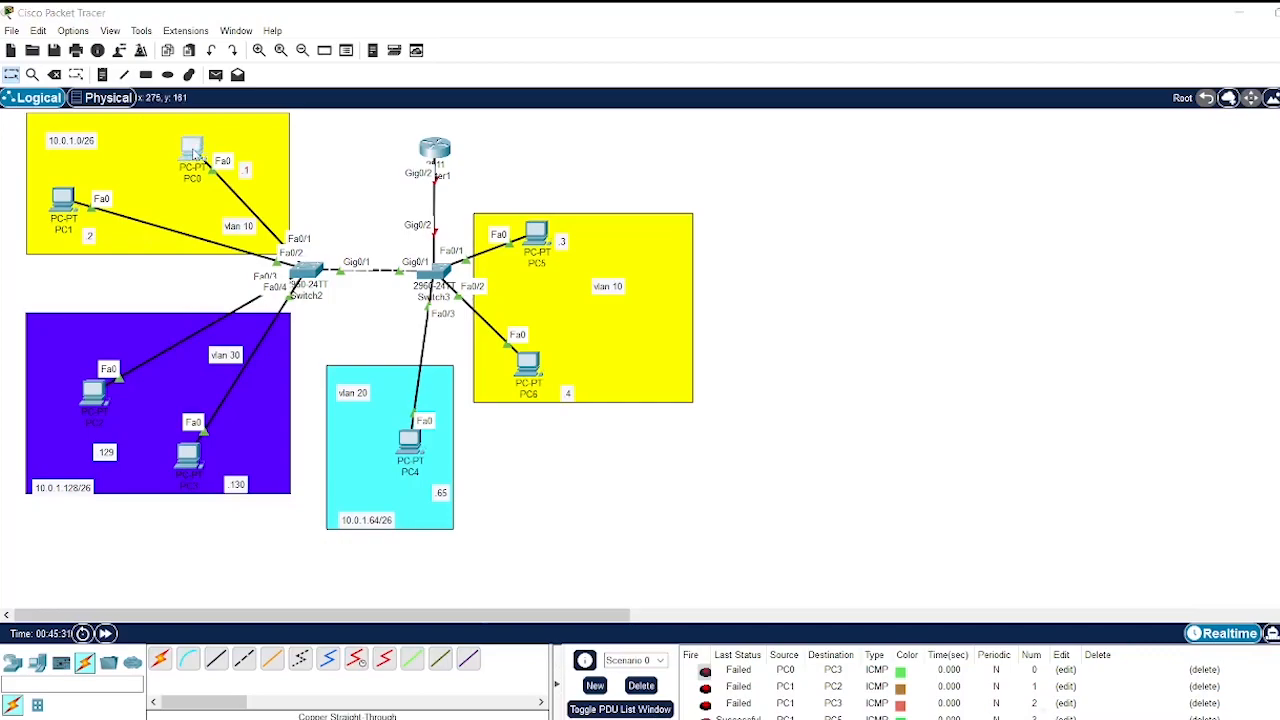
{"action": "left_click", "coordinate": [545, 198]}
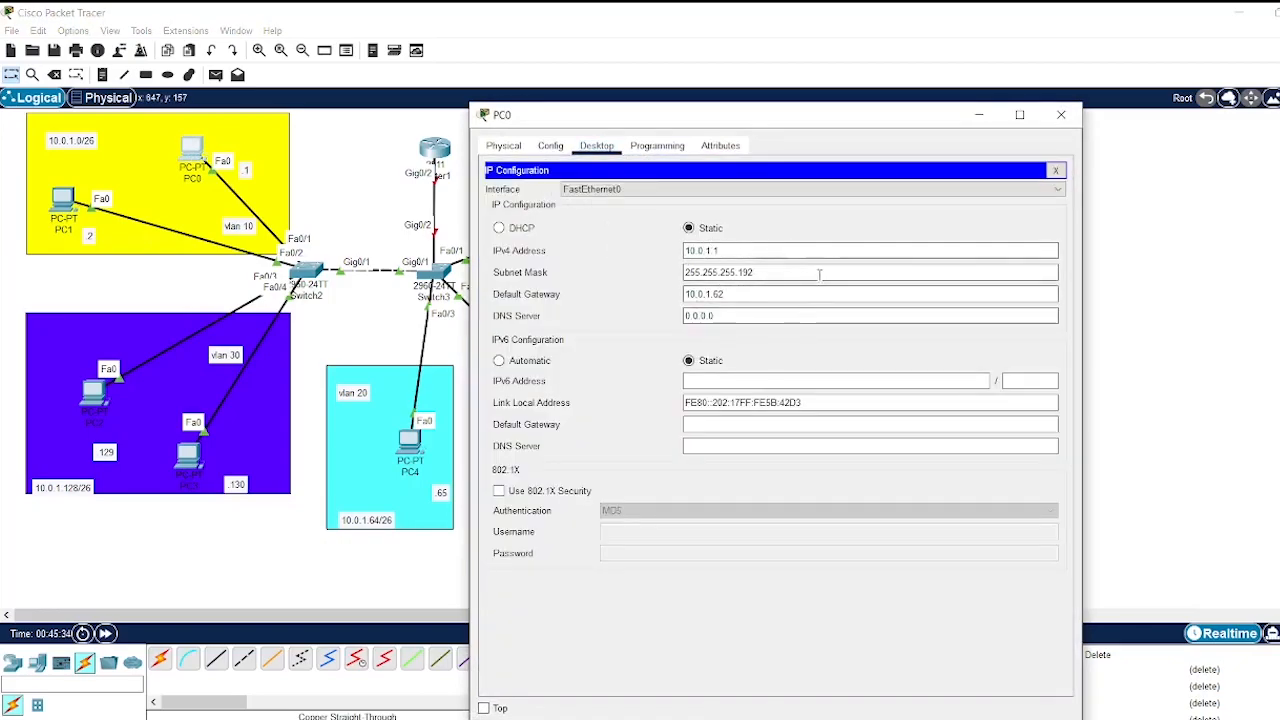
{"action": "left_click", "coordinate": [1055, 170]}
{"action": "left_click", "coordinate": [1061, 114]}
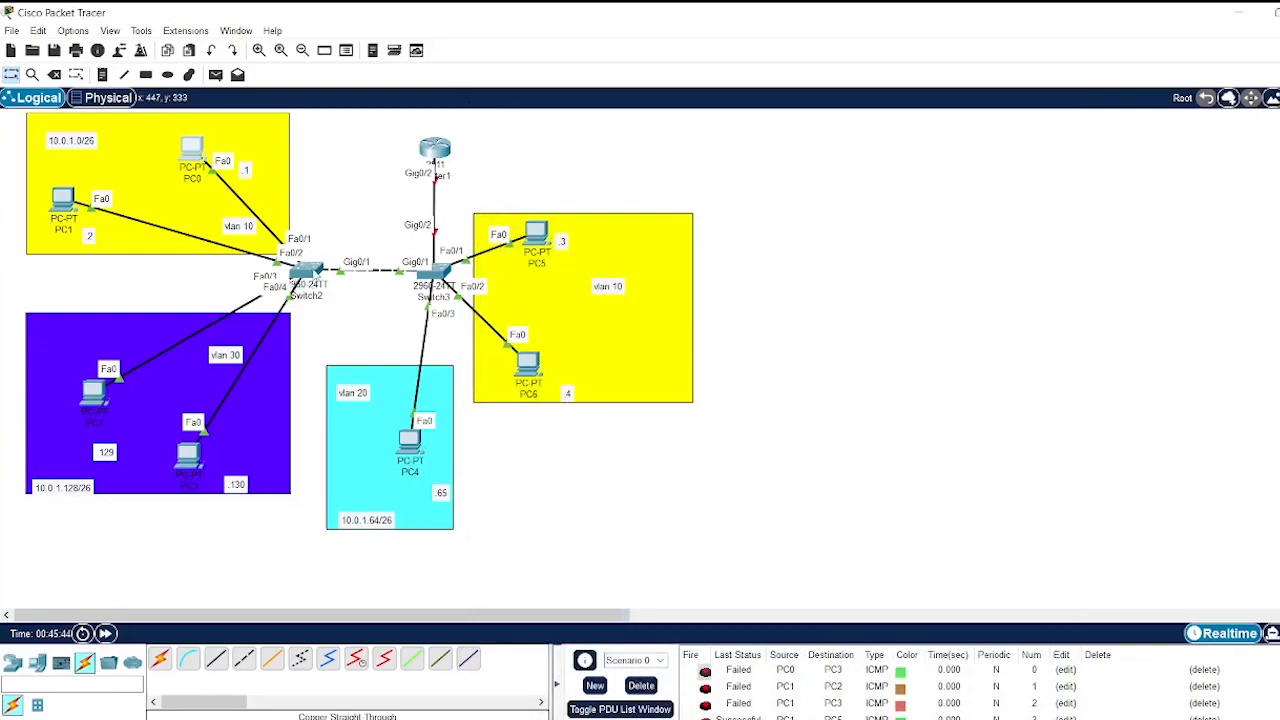
Open Switch2's command line and enter privileged mode and global configuration mode.
{"action": "mouse_move", "coordinate": [308, 275]}
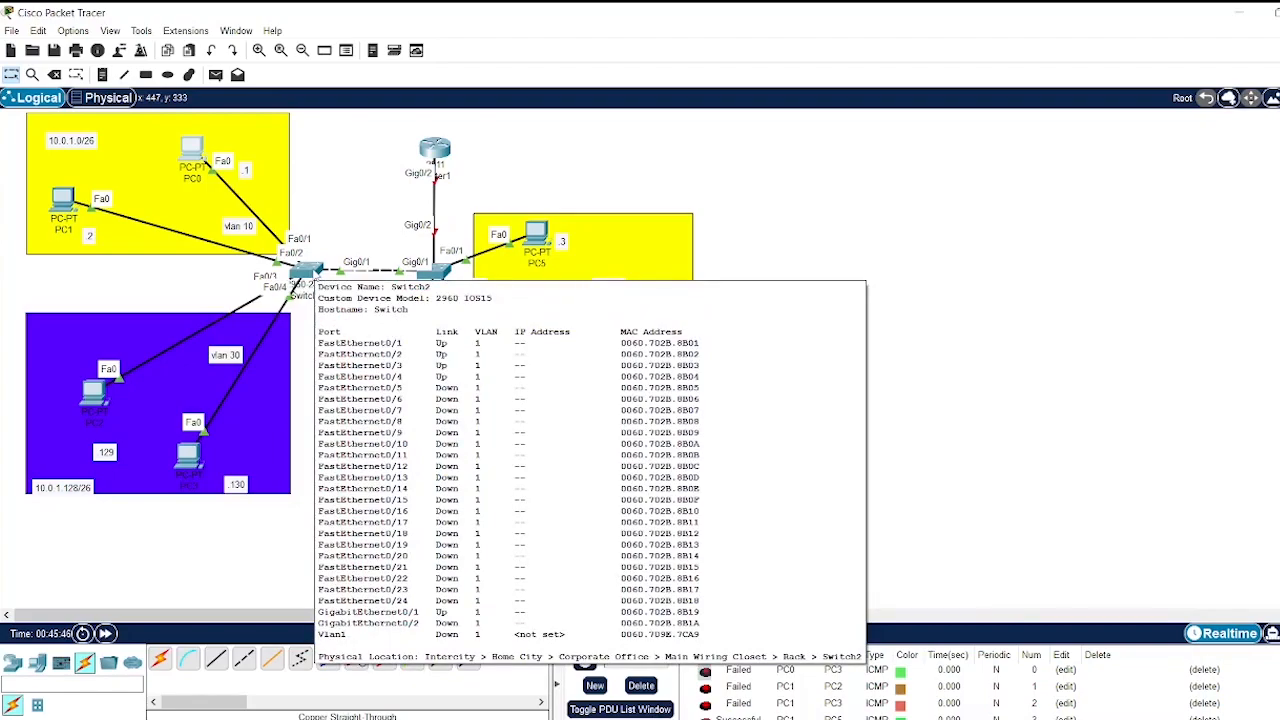
{"action": "left_click", "coordinate": [308, 275]}
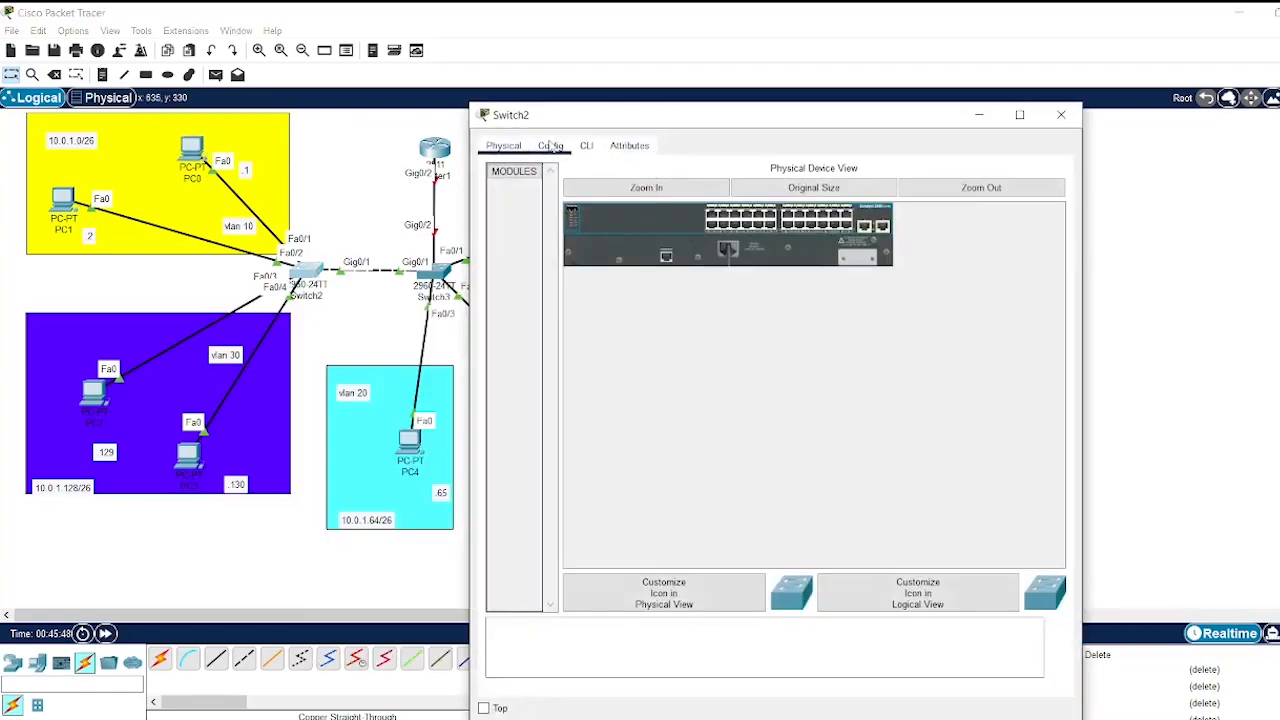
{"action": "left_click", "coordinate": [585, 146]}
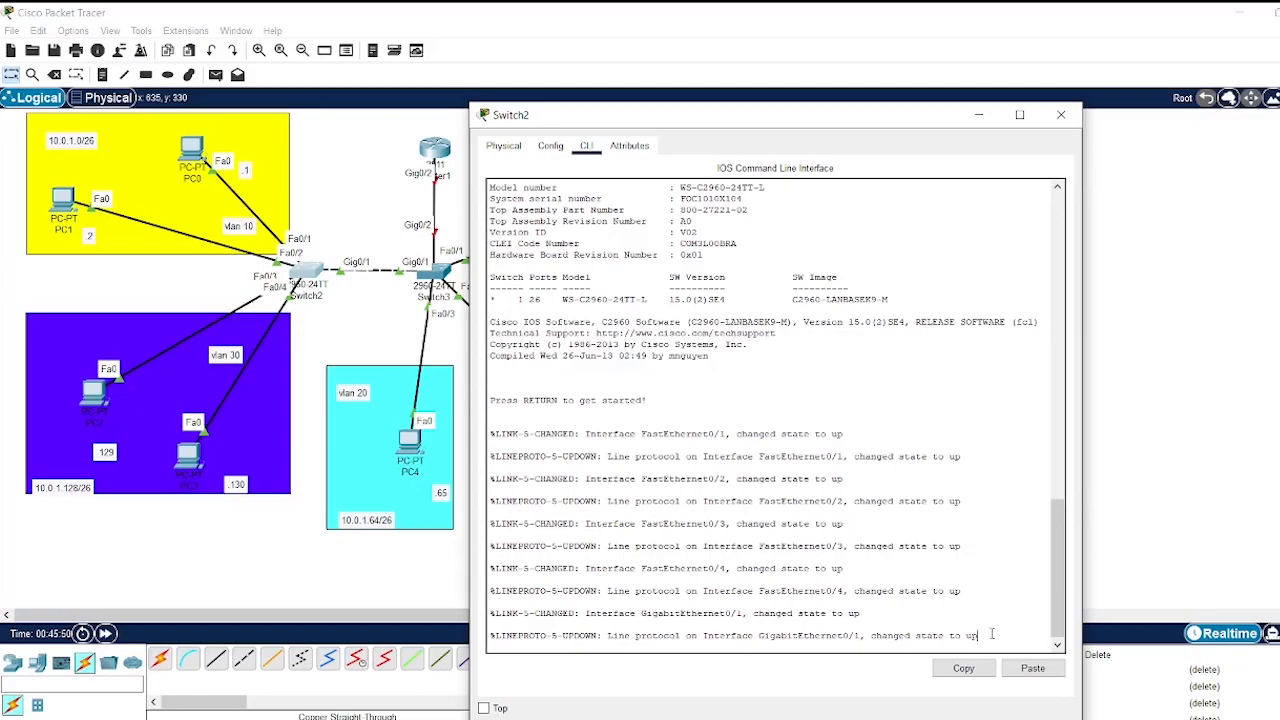
{"action": "key", "text": "Return"}
{"action": "type", "text": "enab"}
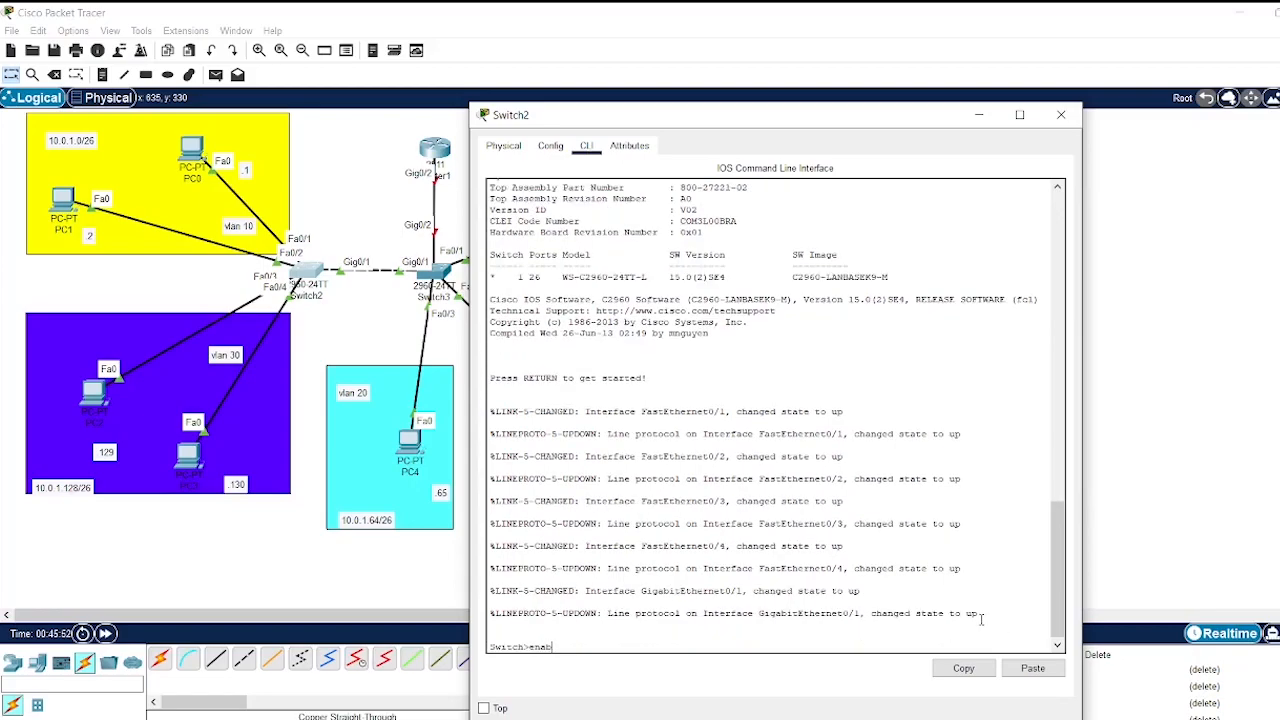
{"action": "type", "text": "le"}
{"action": "key", "text": "Return"}
{"action": "type", "text": "conf"}
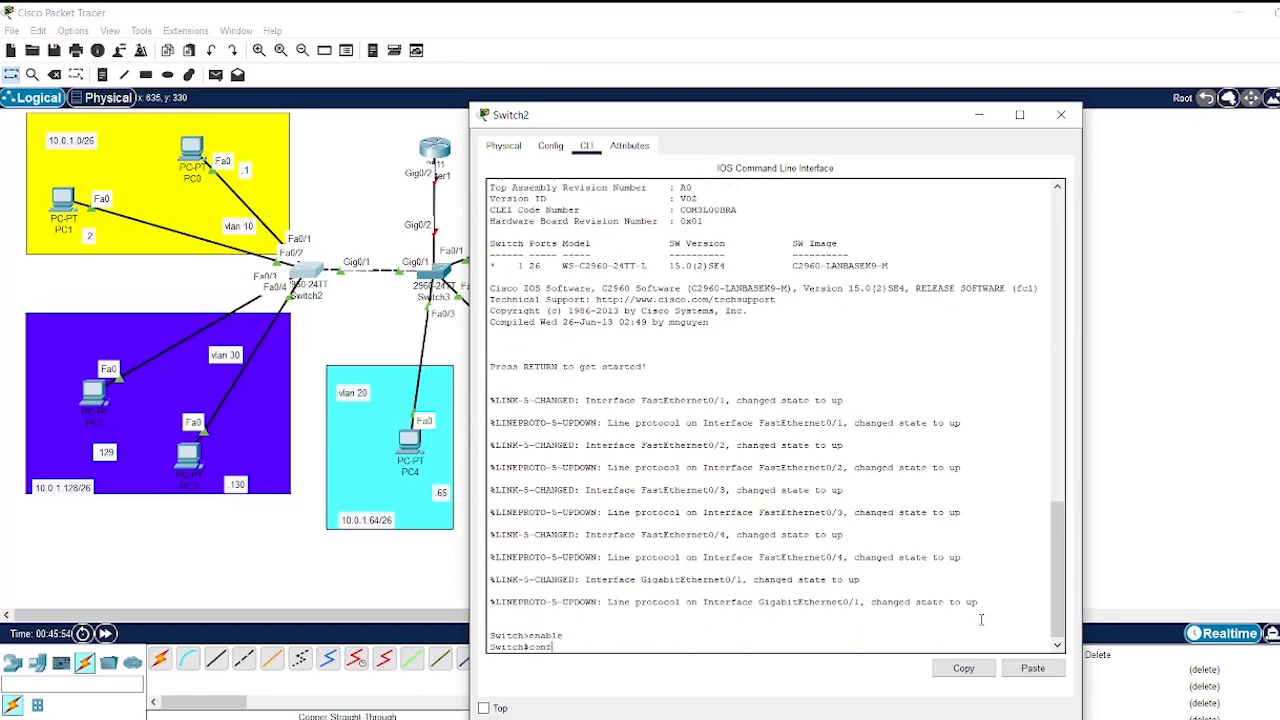
{"action": "type", "text": "i ter"}
{"action": "key", "text": "Return"}
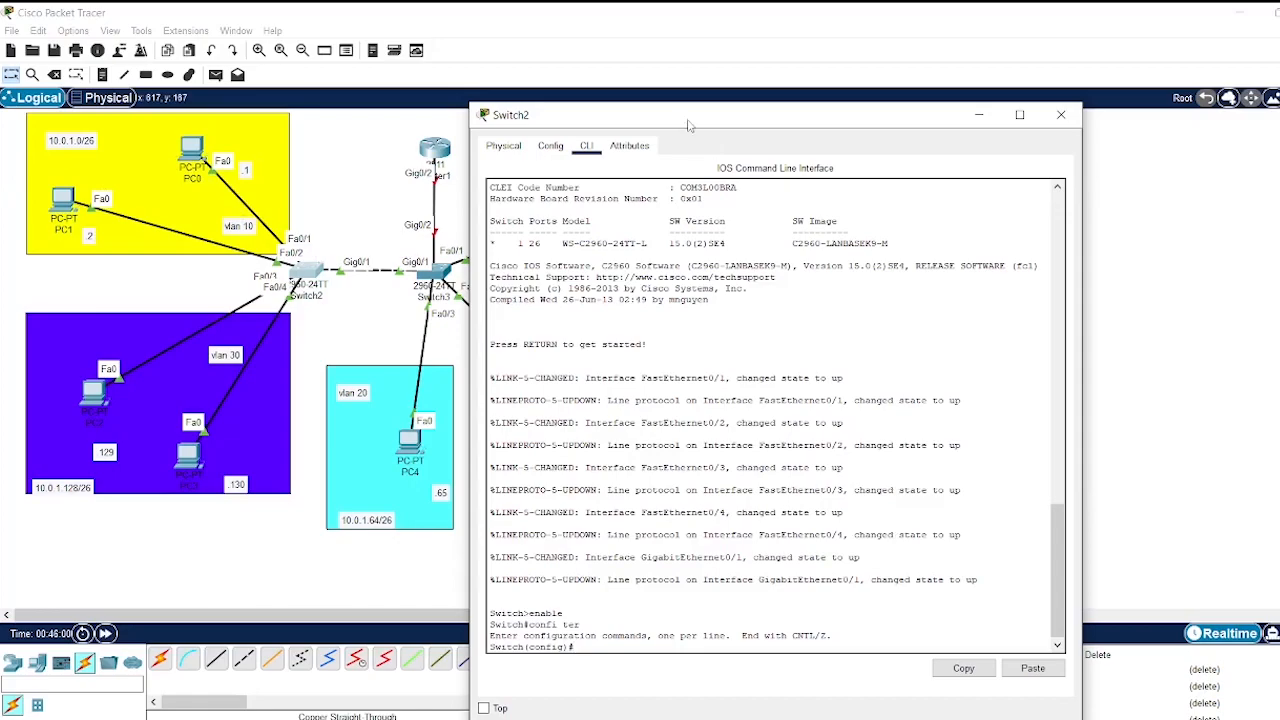
Configure Switch2's interface range f0/1-2 with switchport mode access.
{"action": "left_click_drag", "start_coordinate": [687, 126], "coordinate": [707, 143]}
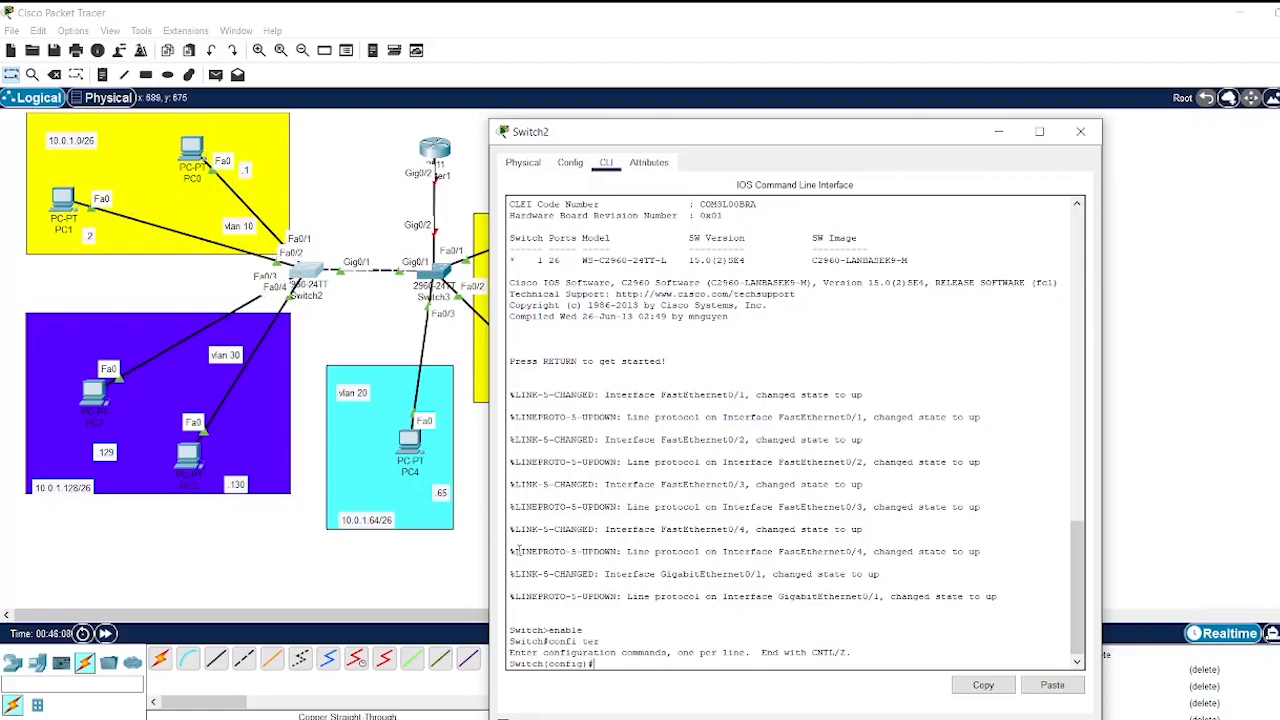
{"action": "type", "text": "int range f0/1-2"}
{"action": "key", "text": "Return"}
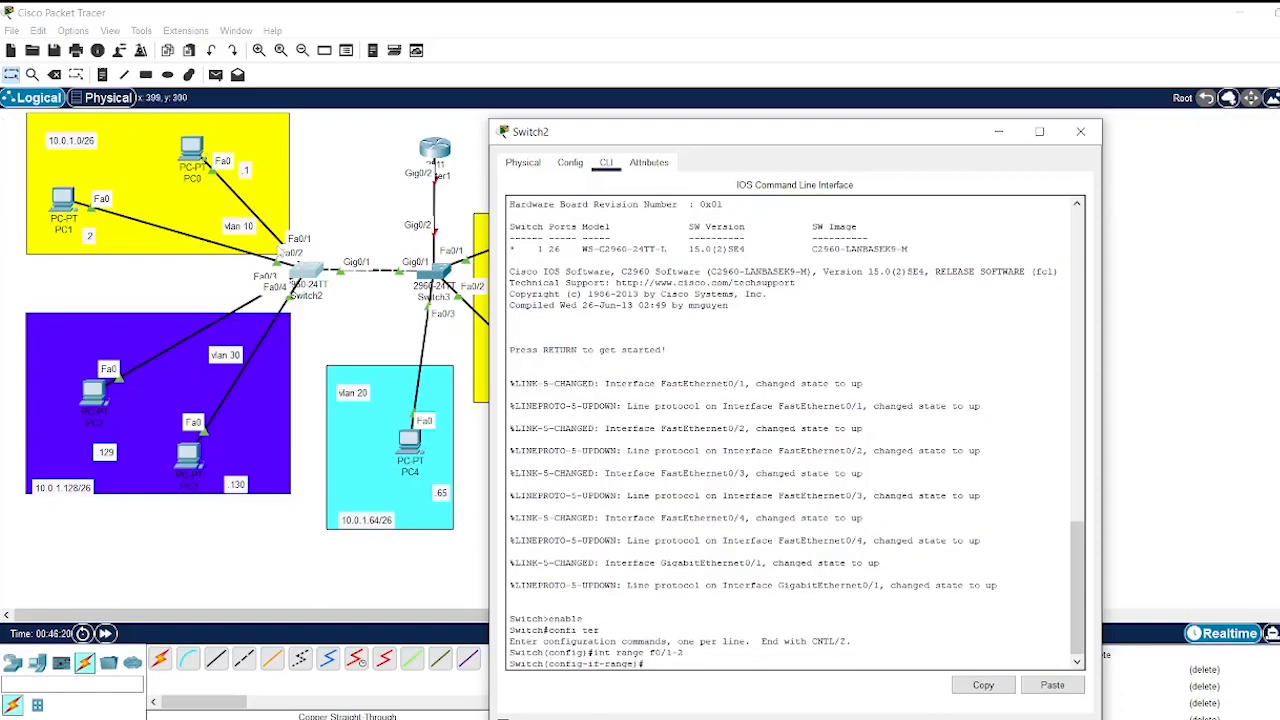
{"action": "type", "text": "switchport mode access"}
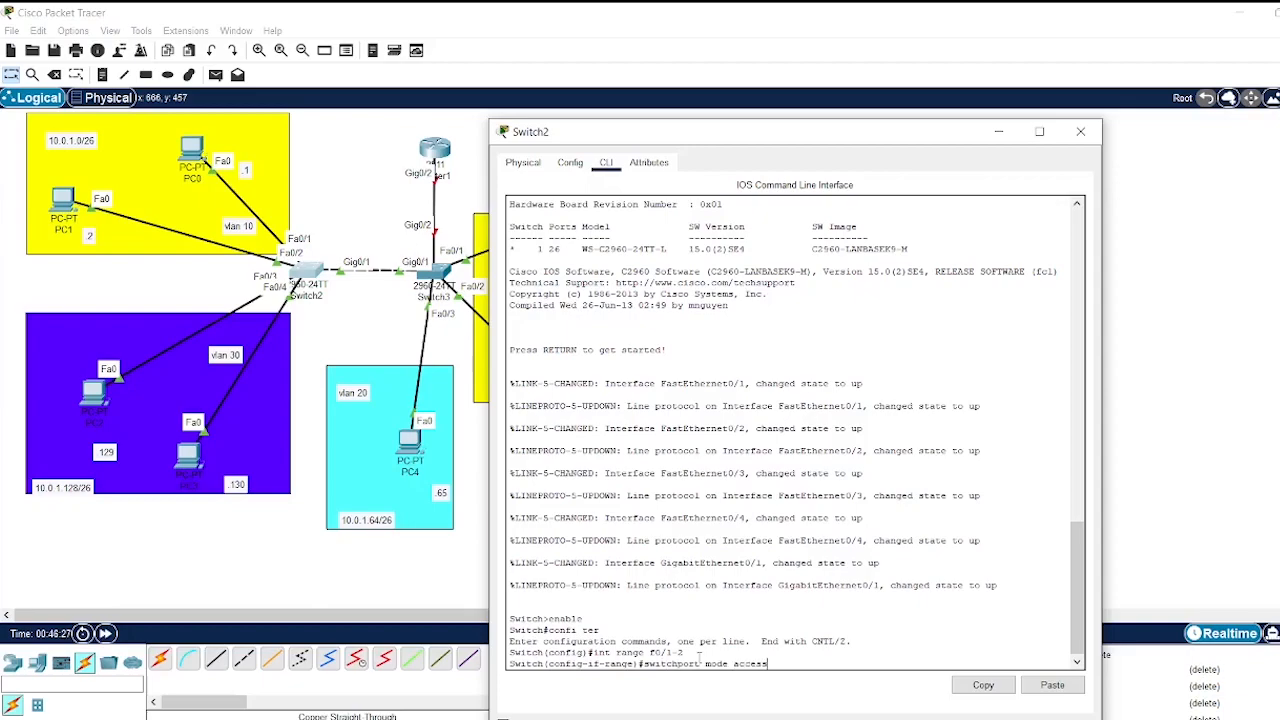
{"action": "key", "text": "Up"}
{"action": "key", "text": "Down"}
{"action": "key", "text": "Return"}
Assign Switch2's selected ports f0/1-2 to access VLAN 10 and exit the interface range configuration.
{"action": "key", "text": "Up"}
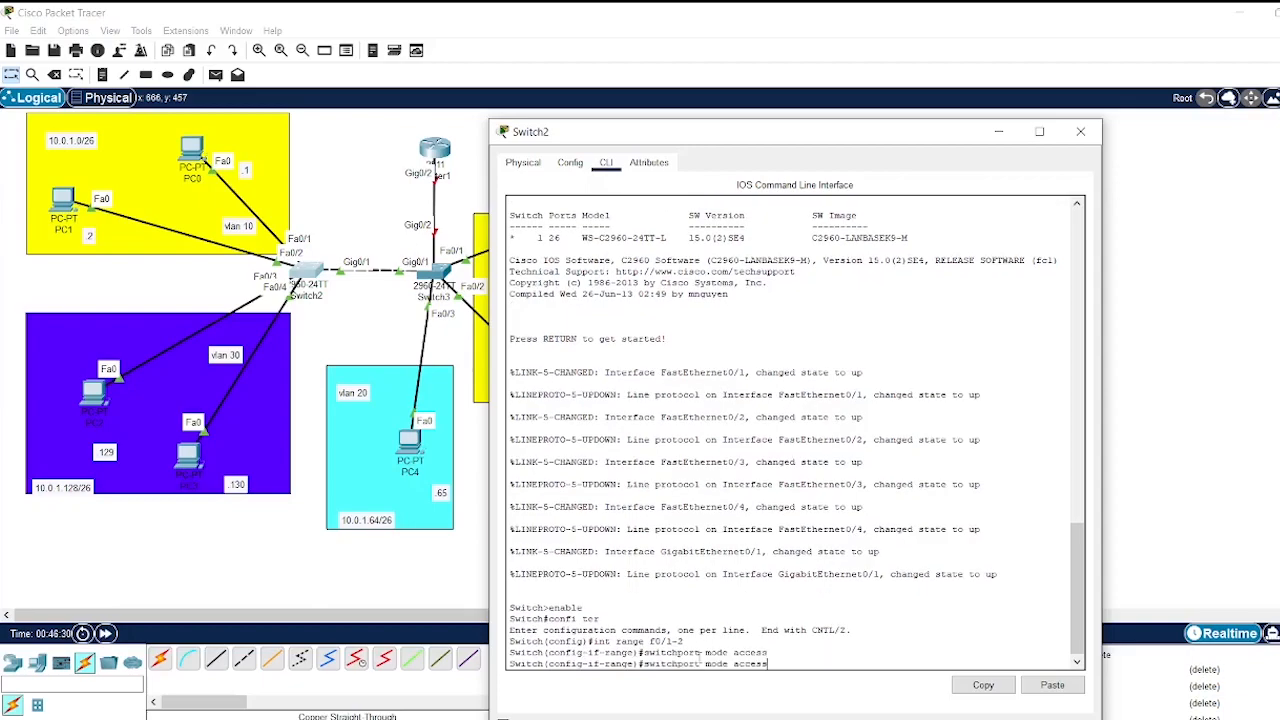
{"action": "key", "text": "BackSpace"}
{"action": "key", "text": "BackSpace"}
{"action": "key", "text": "BackSpace"}
{"action": "key", "text": "BackSpace"}
{"action": "key", "text": "BackSpace"}
{"action": "key", "text": "BackSpace"}
{"action": "key", "text": "BackSpace"}
{"action": "key", "text": "BackSpace"}
{"action": "type", "text": "access vlan 10"}
{"action": "key", "text": "Return"}
{"action": "type", "text": "exit"}
{"action": "key", "text": "Return"}
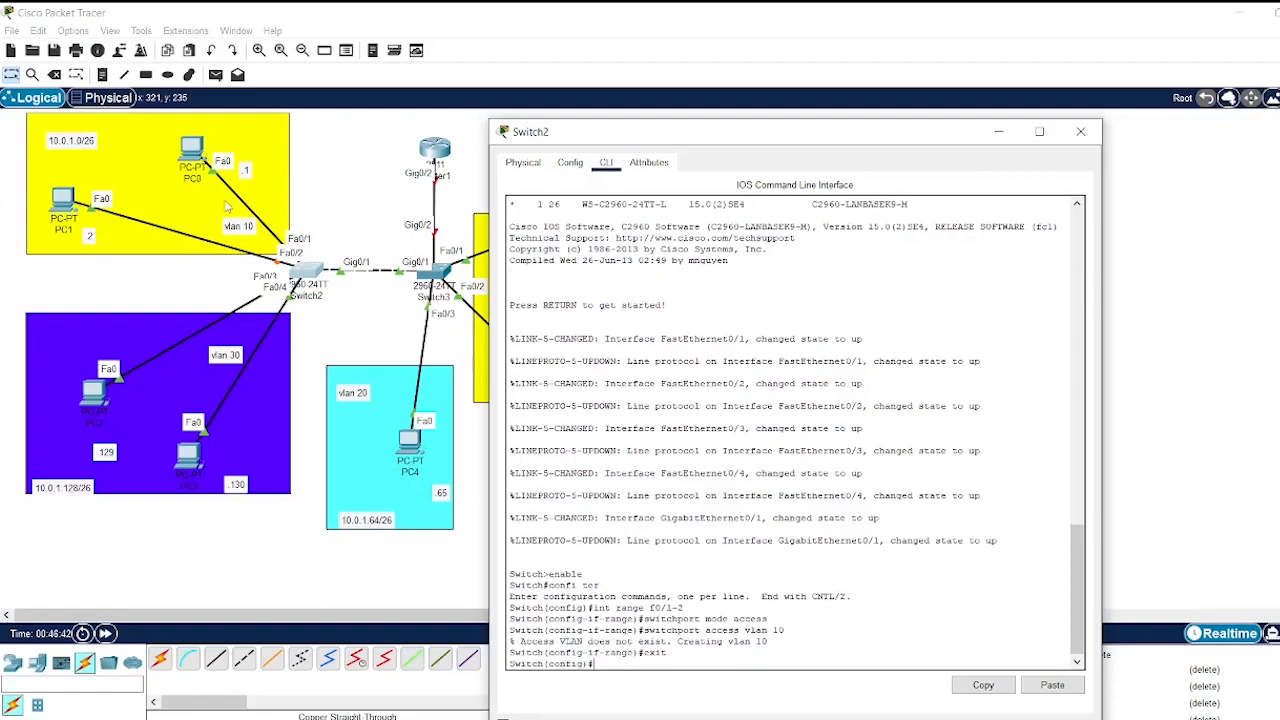
Configure Switch2's interface range f0/3-4 with switchport mode access.
{"action": "type", "text": "int range f0/1-2"}
{"action": "key", "text": "BackSpace"}
{"action": "key", "text": "BackSpace"}
{"action": "type", "text": "3-4"}
{"action": "key", "text": "Return"}
{"action": "type", "text": "switchport access vlan 10"}
{"action": "key", "text": "Up"}
{"action": "key", "text": "Return"}
Assign Switch2's ports f0/3-4 to access VLAN 30, exit the range configuration and close the switch window.
{"action": "key", "text": "Up"}
{"action": "key", "text": "Up"}
{"action": "key", "text": "Up"}
{"action": "key", "text": "Up"}
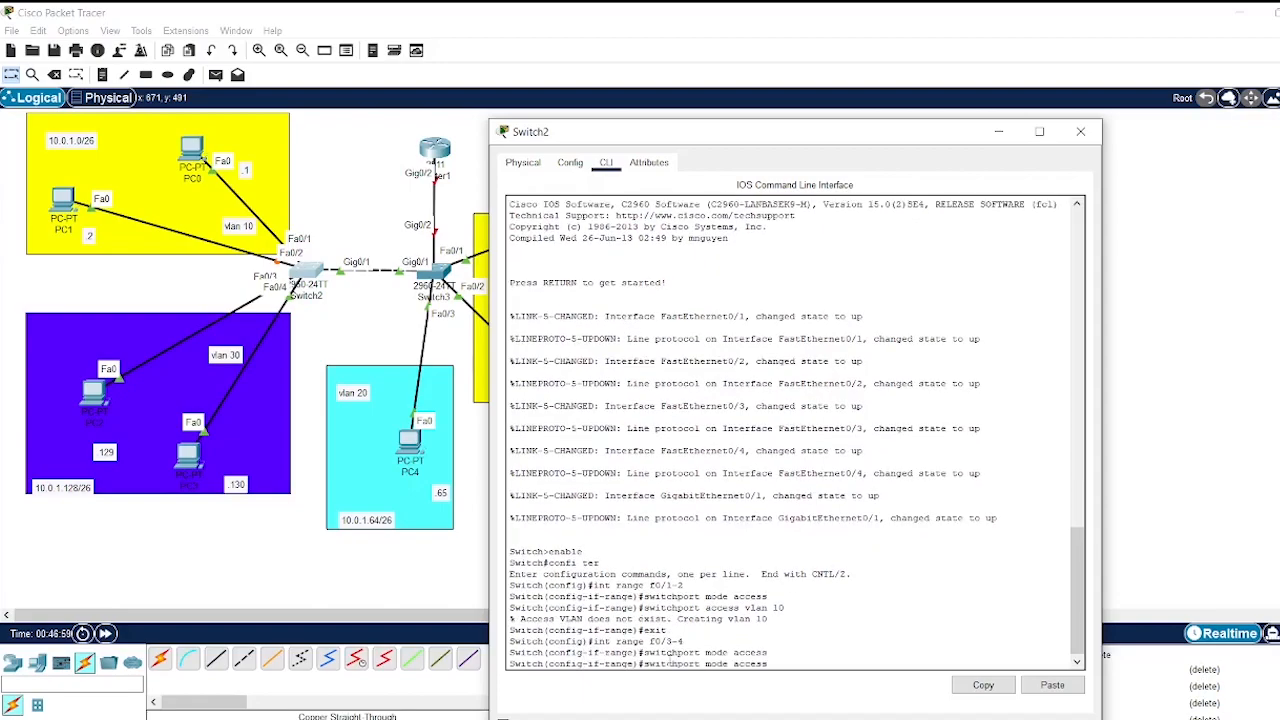
{"action": "key", "text": "BackSpace"}
{"action": "type", "text": "30"}
{"action": "key", "text": "Return"}
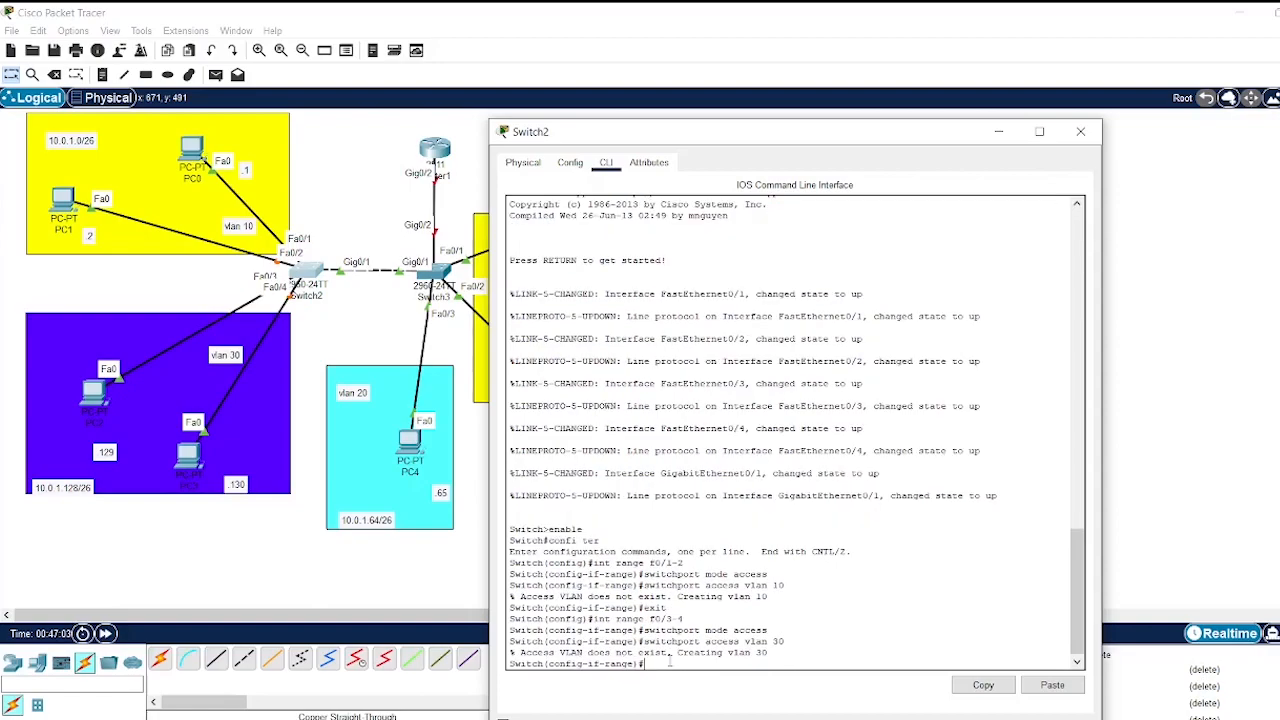
{"action": "type", "text": "exit"}
{"action": "key", "text": "Return"}
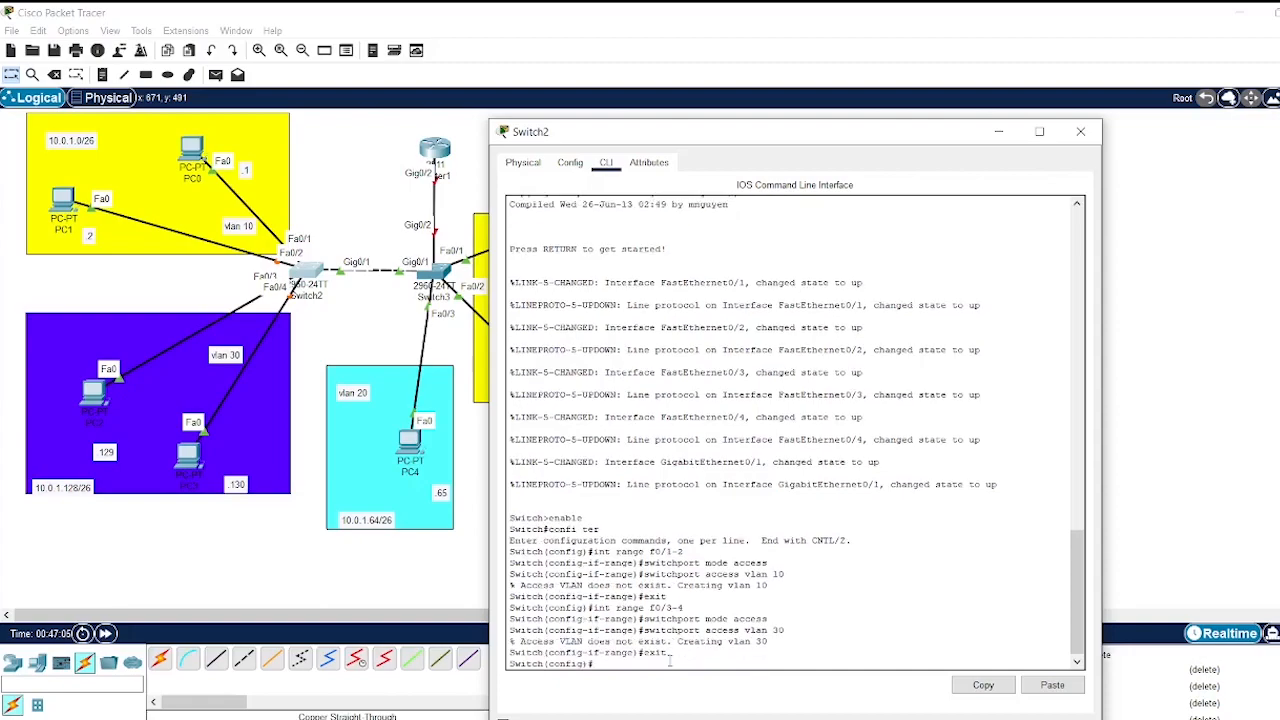
{"action": "key", "text": "Return"}
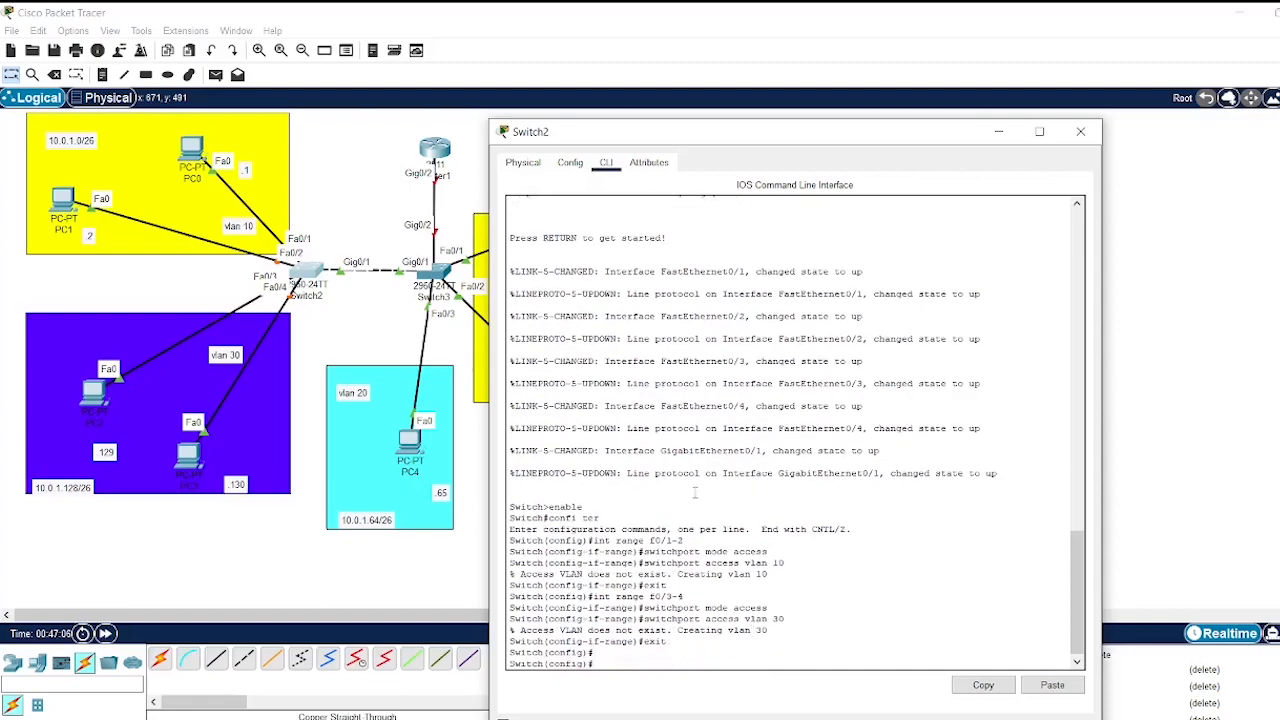
{"action": "left_click", "coordinate": [1080, 131]}
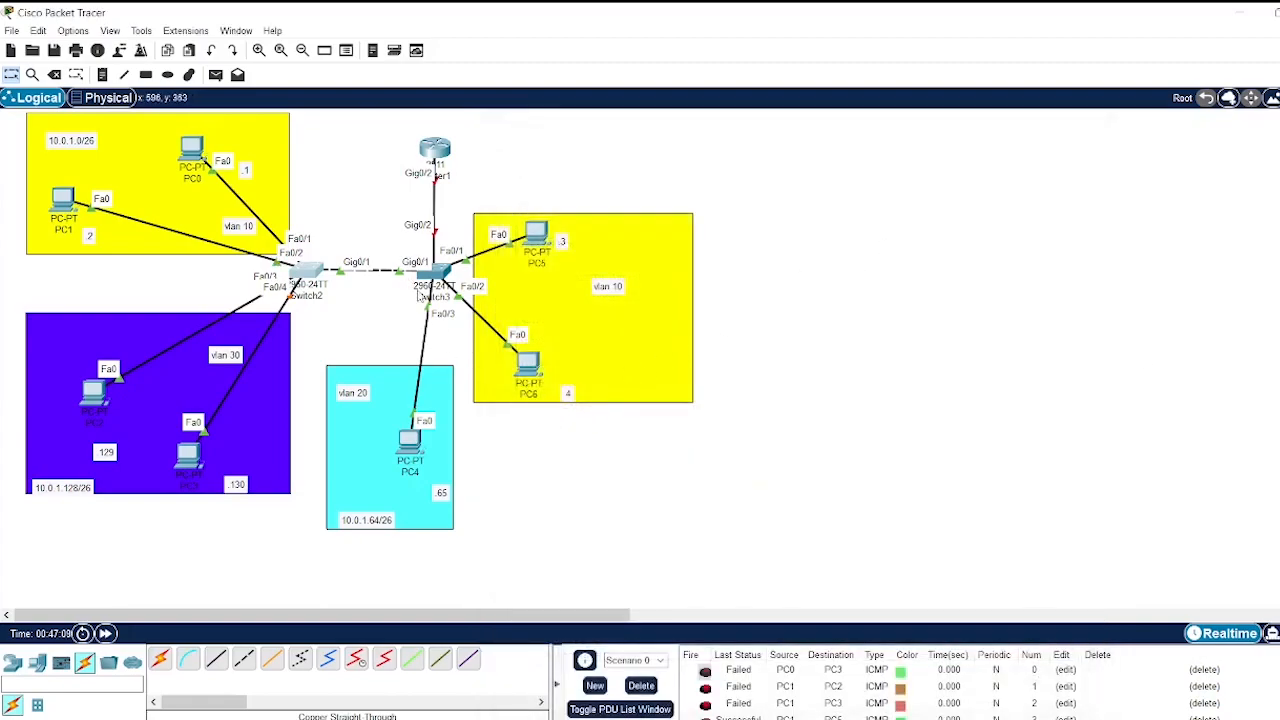
Open Switch3's command line and enter privileged mode and global configuration mode.
{"action": "left_click", "coordinate": [433, 271]}
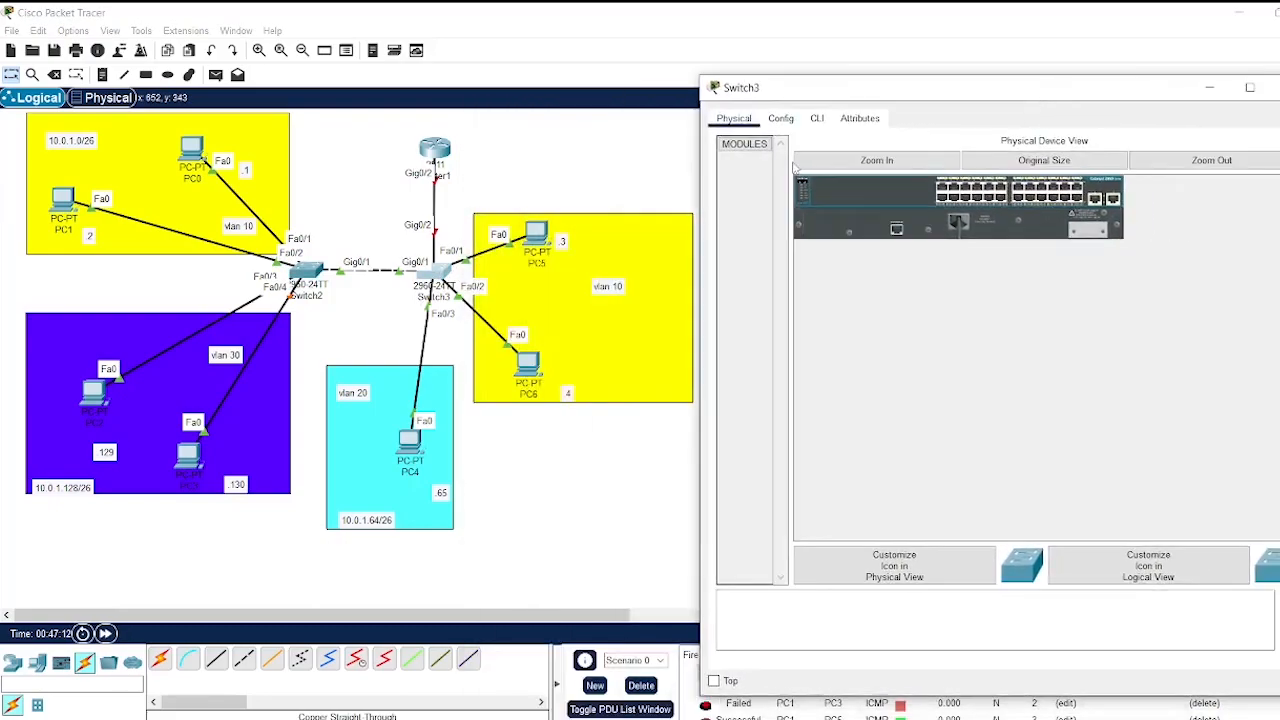
{"action": "left_click", "coordinate": [817, 119]}
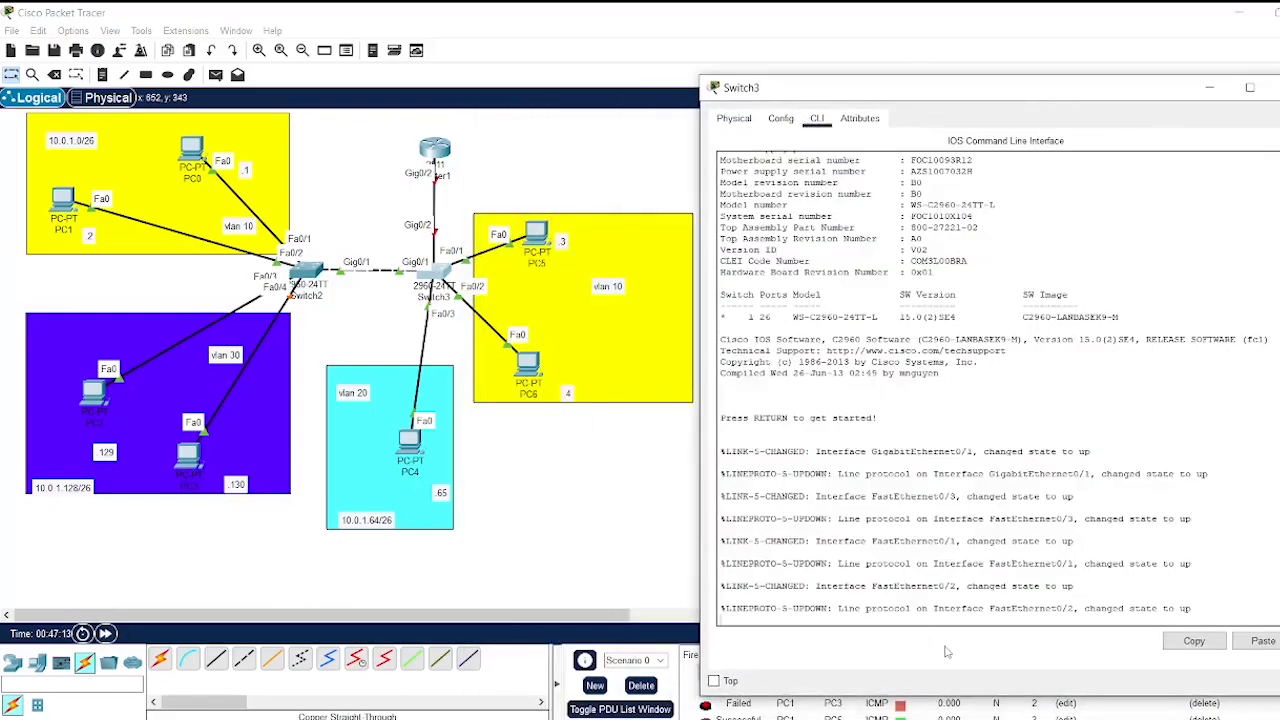
{"action": "key", "text": "Return"}
{"action": "type", "text": "enable"}
{"action": "key", "text": "Return"}
{"action": "type", "text": "confi ter"}
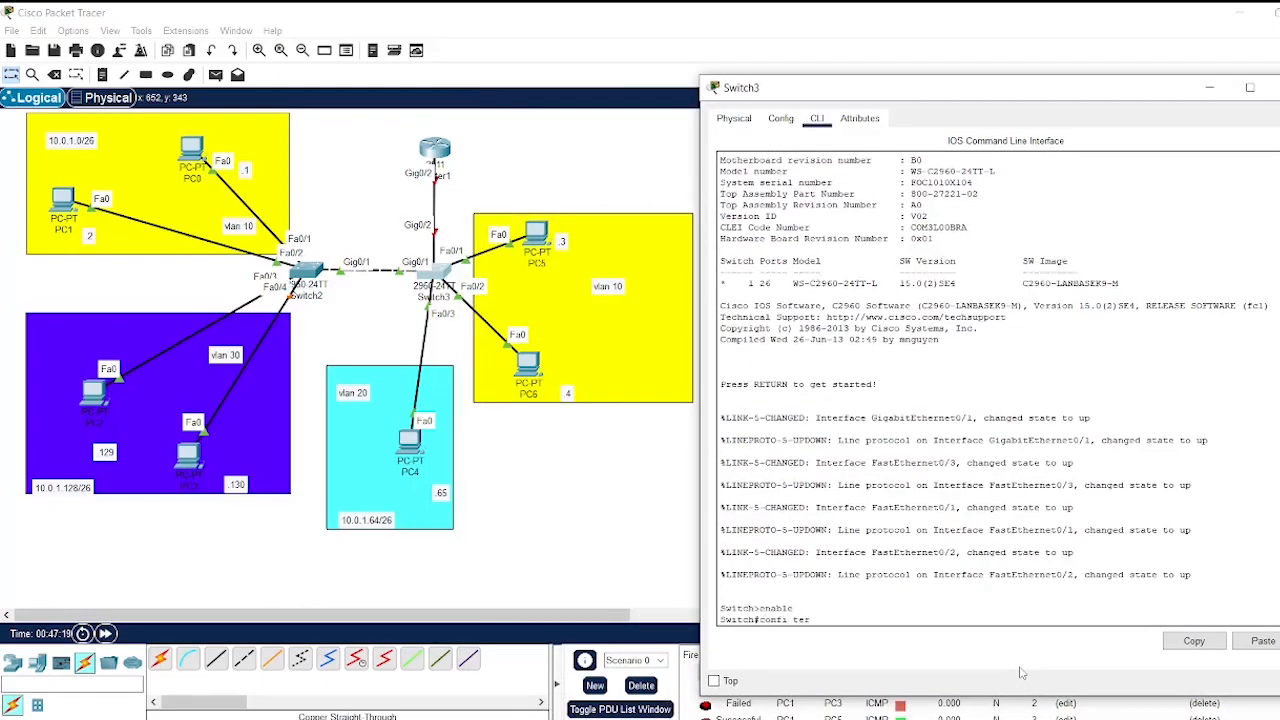
{"action": "key", "text": "Return"}
Configure Switch3's interface range f0/1-2 with switchport mode access.
{"action": "type", "text": "int range"}
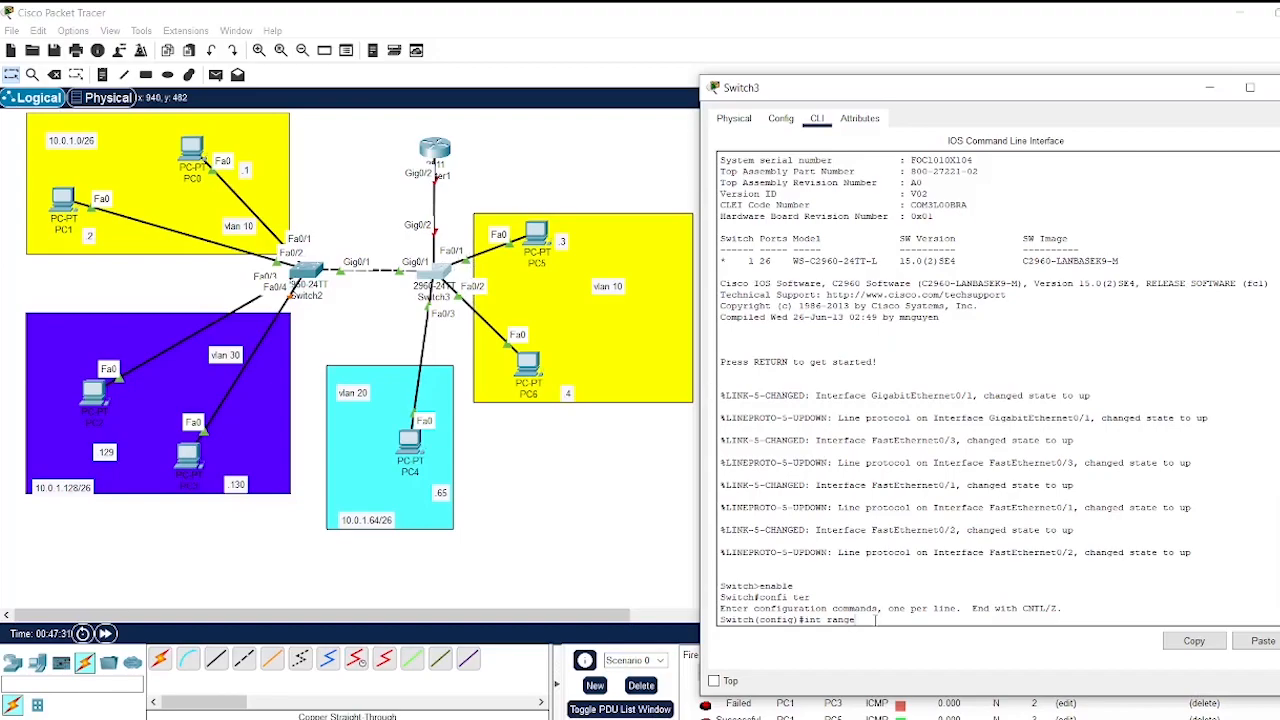
{"action": "type", "text": "f0/1-2"}
{"action": "key", "text": "Return"}
{"action": "type", "text": "switchpo"}
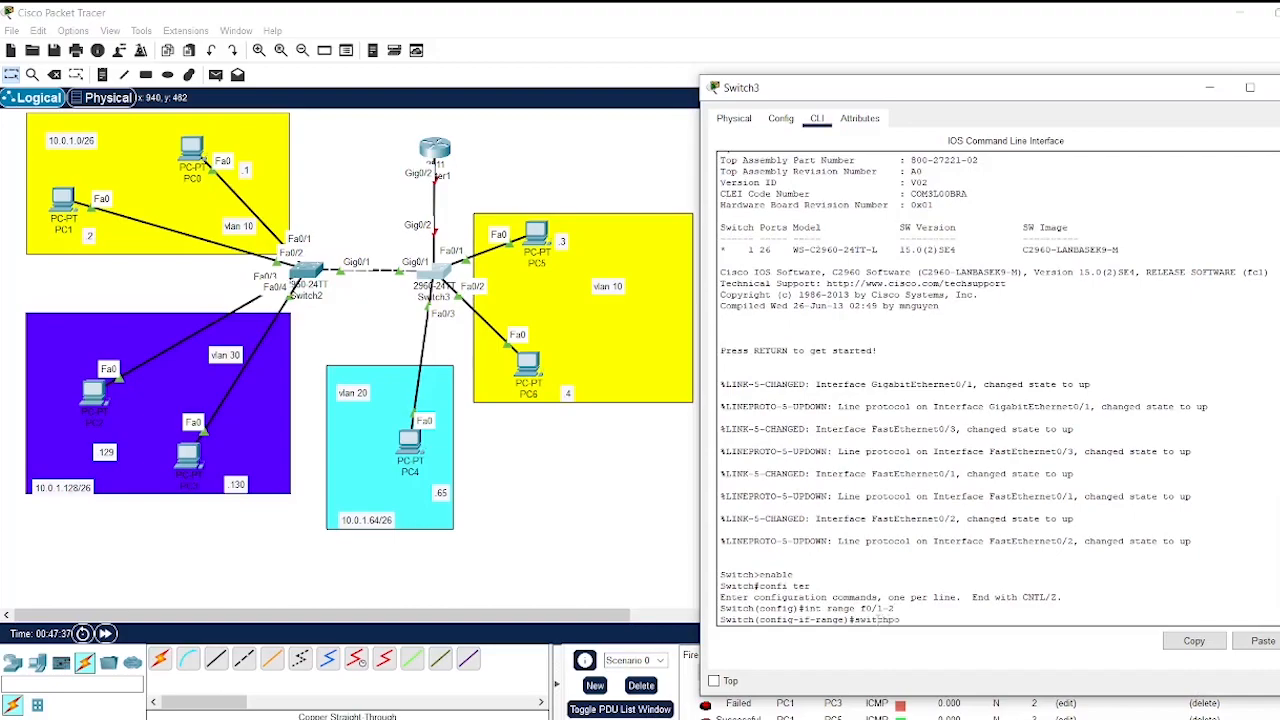
{"action": "type", "text": "rt mode access"}
{"action": "key", "text": "Return"}
Assign Switch3's ports f0/1-2 to access VLAN 10 and exit the interface range configuration.
{"action": "key", "text": "Up"}
{"action": "key", "text": "BackSpace"}
{"action": "key", "text": "BackSpace"}
{"action": "key", "text": "BackSpace"}
{"action": "key", "text": "BackSpace"}
{"action": "key", "text": "BackSpace"}
{"action": "key", "text": "BackSpace"}
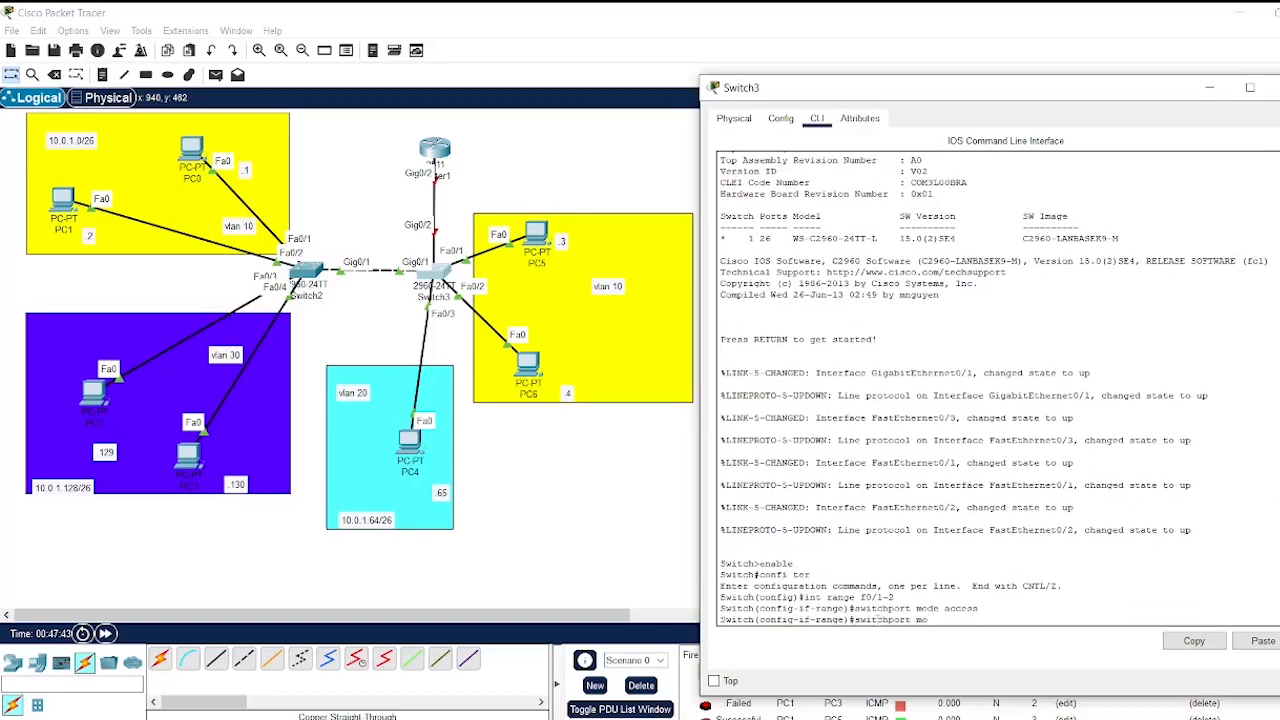
{"action": "type", "text": "access vlan 10"}
{"action": "key", "text": "Return"}
{"action": "type", "text": "exit"}
{"action": "key", "text": "Return"}
Configure Switch3's interface f0/3 with switchport mode access.
{"action": "type", "text": "int range f0/1-2"}
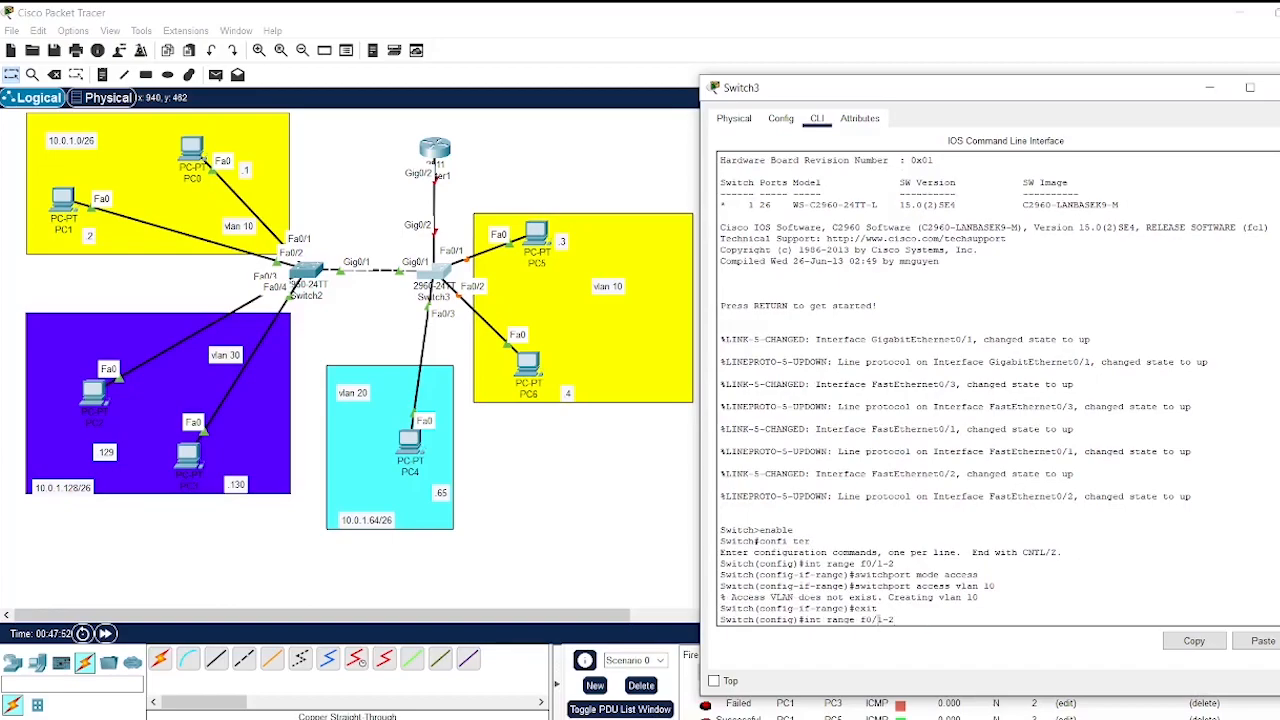
{"action": "key", "text": "BackSpace"}
{"action": "key", "text": "BackSpace"}
{"action": "key", "text": "BackSpace"}
{"action": "key", "text": "BackSpace"}
{"action": "key", "text": "BackSpace"}
{"action": "key", "text": "BackSpace"}
{"action": "key", "text": "BackSpace"}
{"action": "key", "text": "BackSpace"}
{"action": "key", "text": "BackSpace"}
{"action": "key", "text": "BackSpace"}
{"action": "key", "text": "BackSpace"}
{"action": "key", "text": "BackSpace"}
{"action": "type", "text": "f0/3"}
{"action": "key", "text": "Return"}
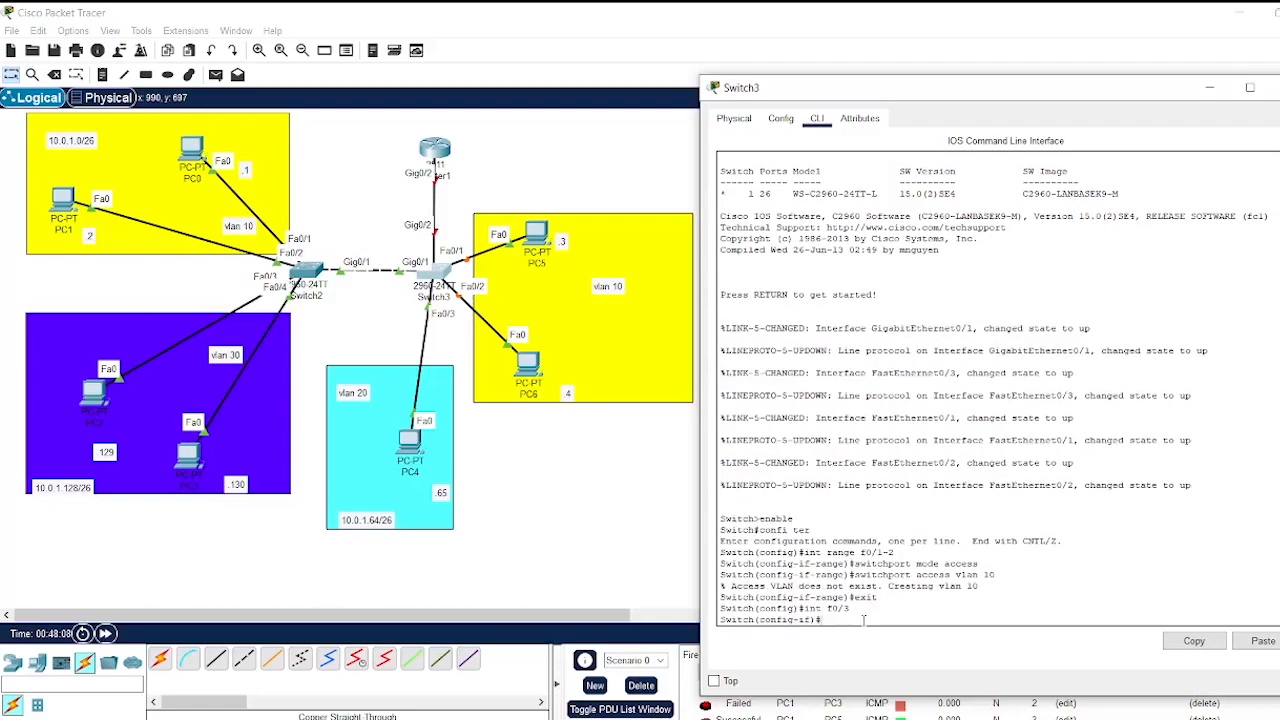
{"action": "type", "text": "switchport mode access"}
{"action": "key", "text": "Return"}
Assign Switch3's port f0/3 to access VLAN 20 and exit the interface configuration.
{"action": "key", "text": "Up"}
{"action": "key", "text": "BackSpace"}
{"action": "key", "text": "BackSpace"}
{"action": "key", "text": "BackSpace"}
{"action": "key", "text": "BackSpace"}
{"action": "key", "text": "BackSpace"}
{"action": "key", "text": "BackSpace"}
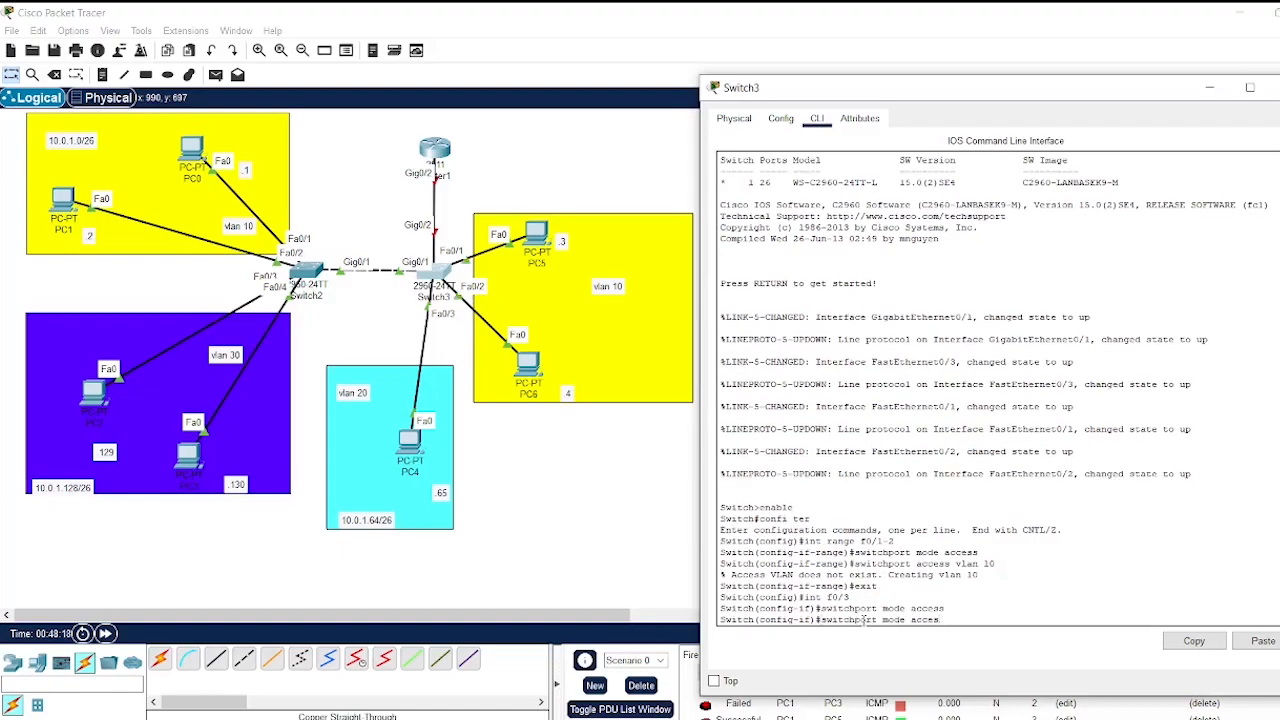
{"action": "key", "text": "BackSpace"}
{"action": "key", "text": "BackSpace"}
{"action": "key", "text": "BackSpace"}
{"action": "key", "text": "BackSpace"}
{"action": "key", "text": "BackSpace"}
{"action": "type", "text": "access vlan 20"}
{"action": "key", "text": "Return"}
{"action": "type", "text": "exi"}
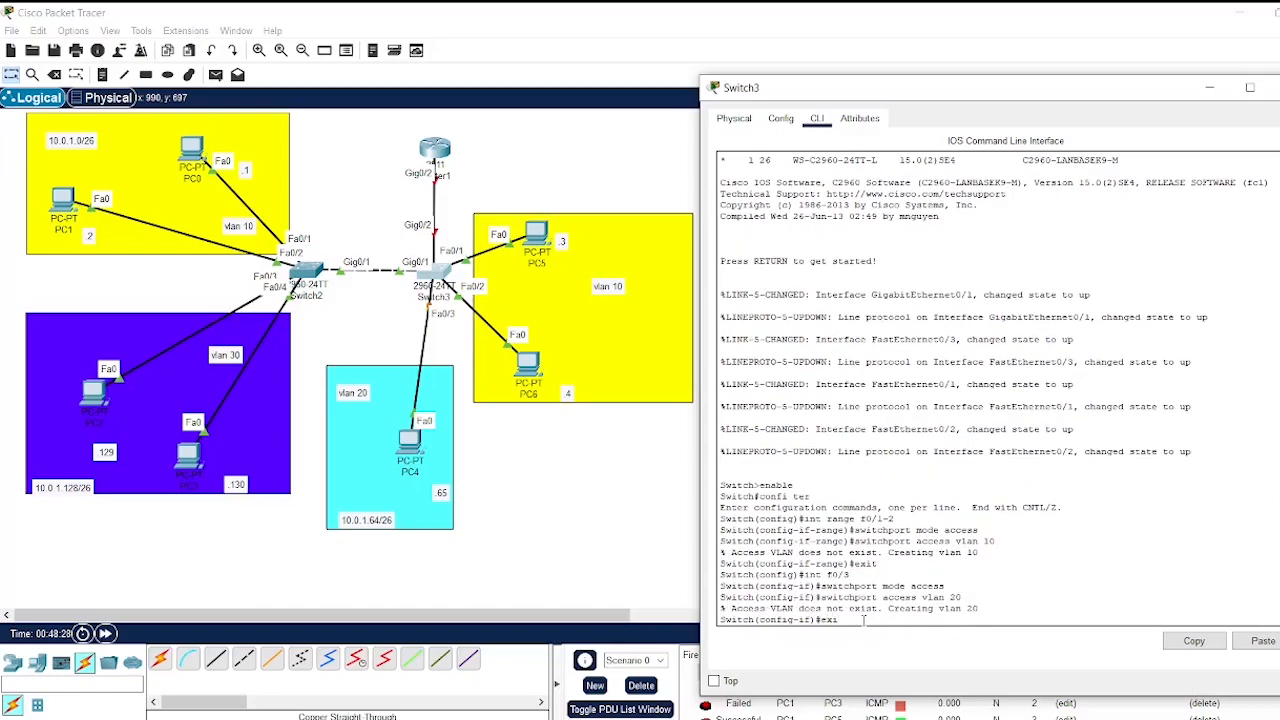
{"action": "type", "text": "t"}
{"action": "key", "text": "Return"}
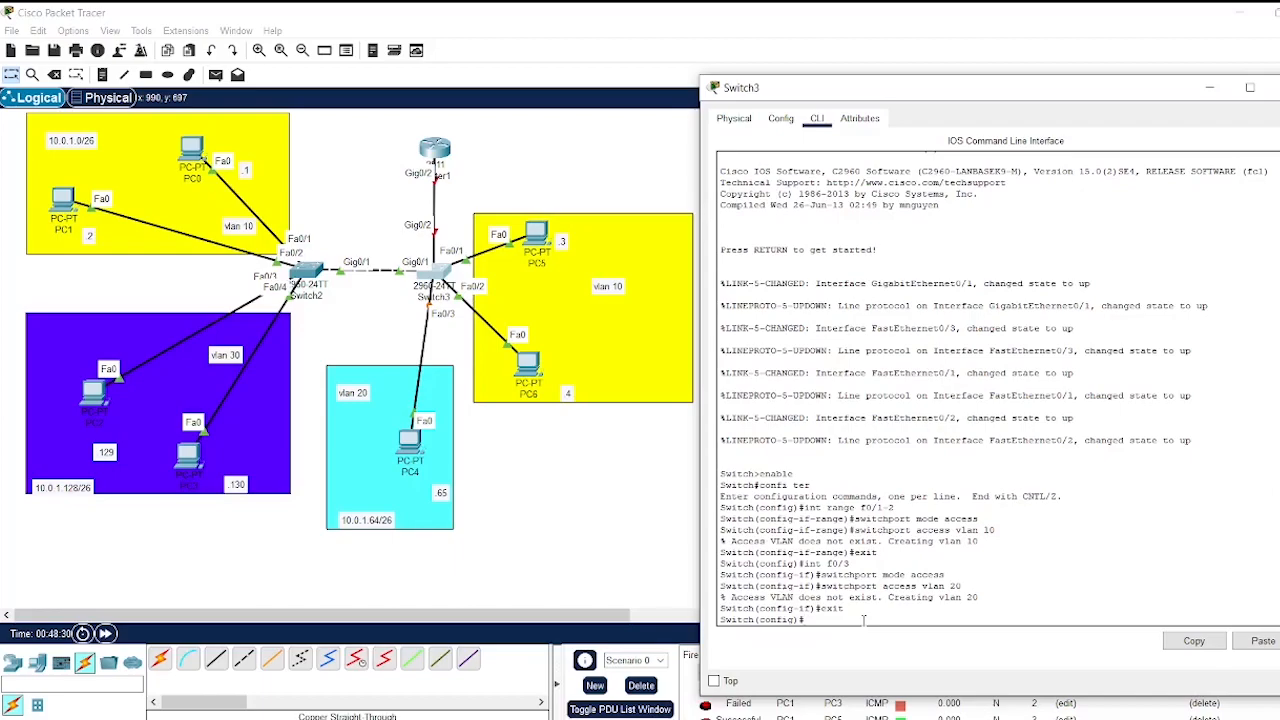
Try to show Switch3's brief interface summary with "do sh int br" and close the switch window.
{"action": "type", "text": "do sh int br"}
{"action": "key", "text": "Return"}
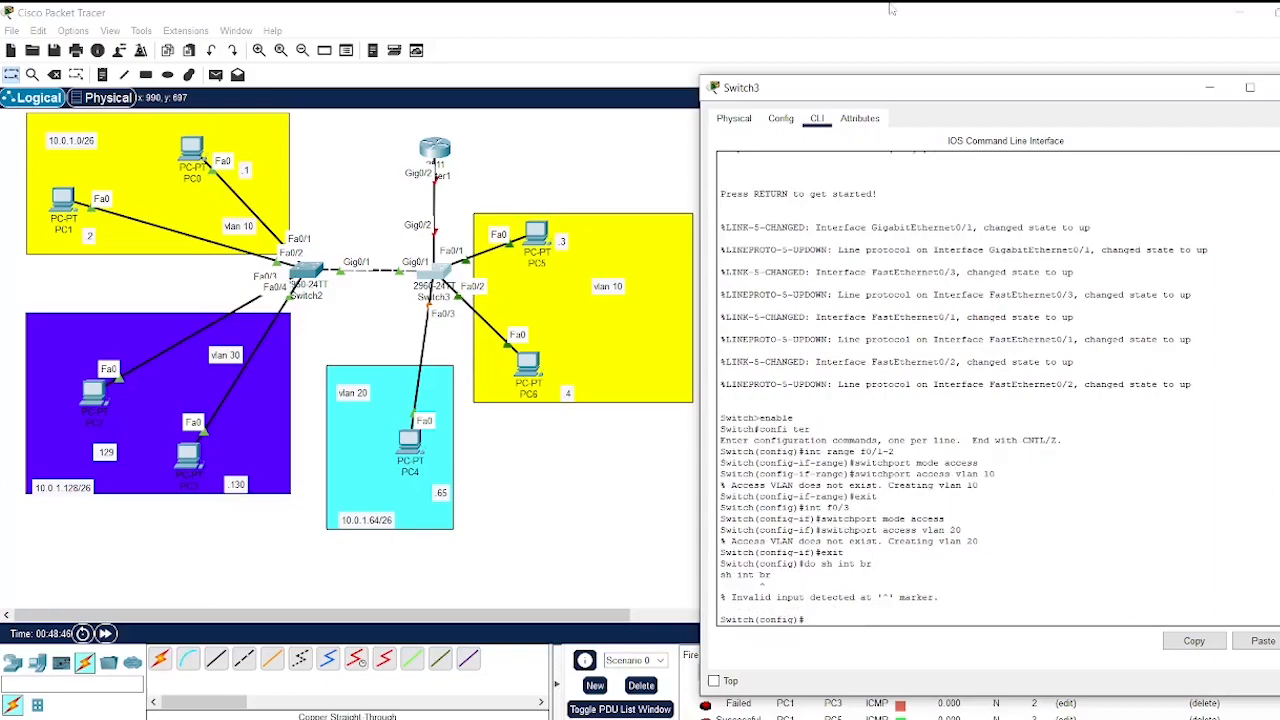
{"action": "left_click", "coordinate": [1276, 87]}
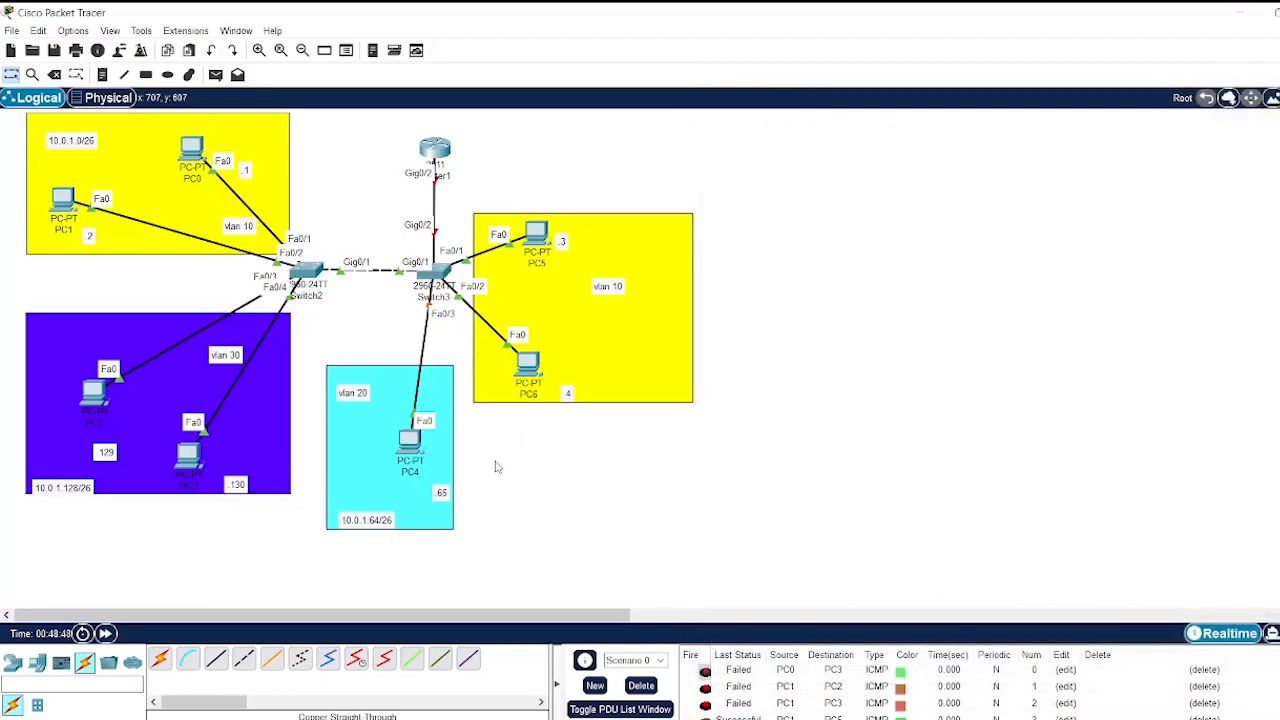
Open Switch3's command line and set interface g0/2 to switchport mode trunk.
{"action": "mouse_move", "coordinate": [433, 273]}
{"action": "left_click", "coordinate": [448, 283]}
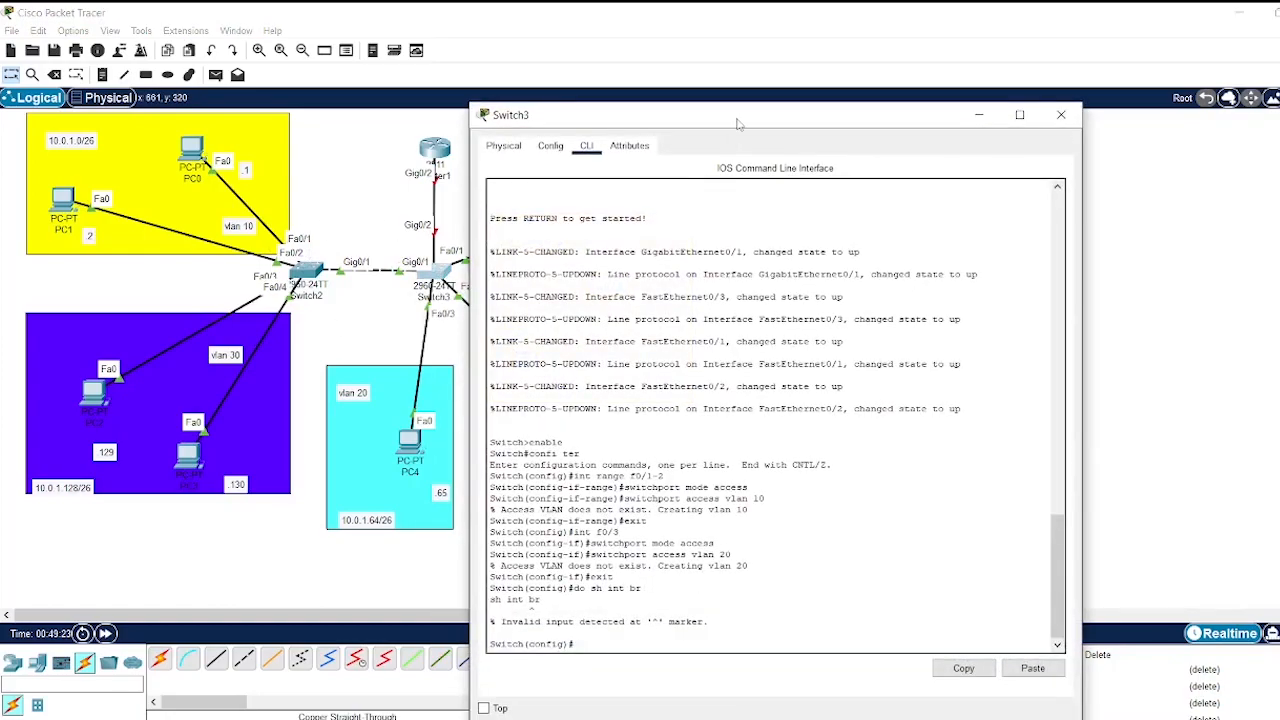
{"action": "left_click_drag", "start_coordinate": [737, 119], "coordinate": [921, 113]}
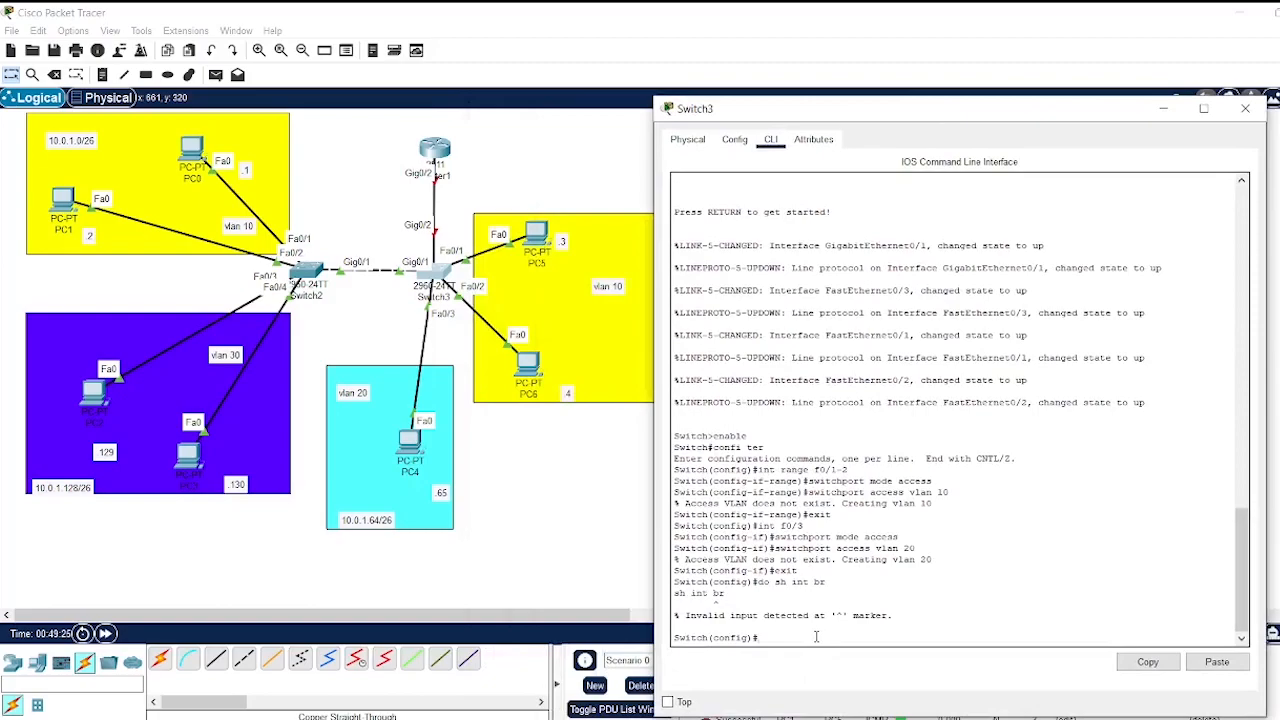
{"action": "type", "text": "int g0/2"}
{"action": "key", "text": "Return"}
{"action": "type", "text": "swi"}
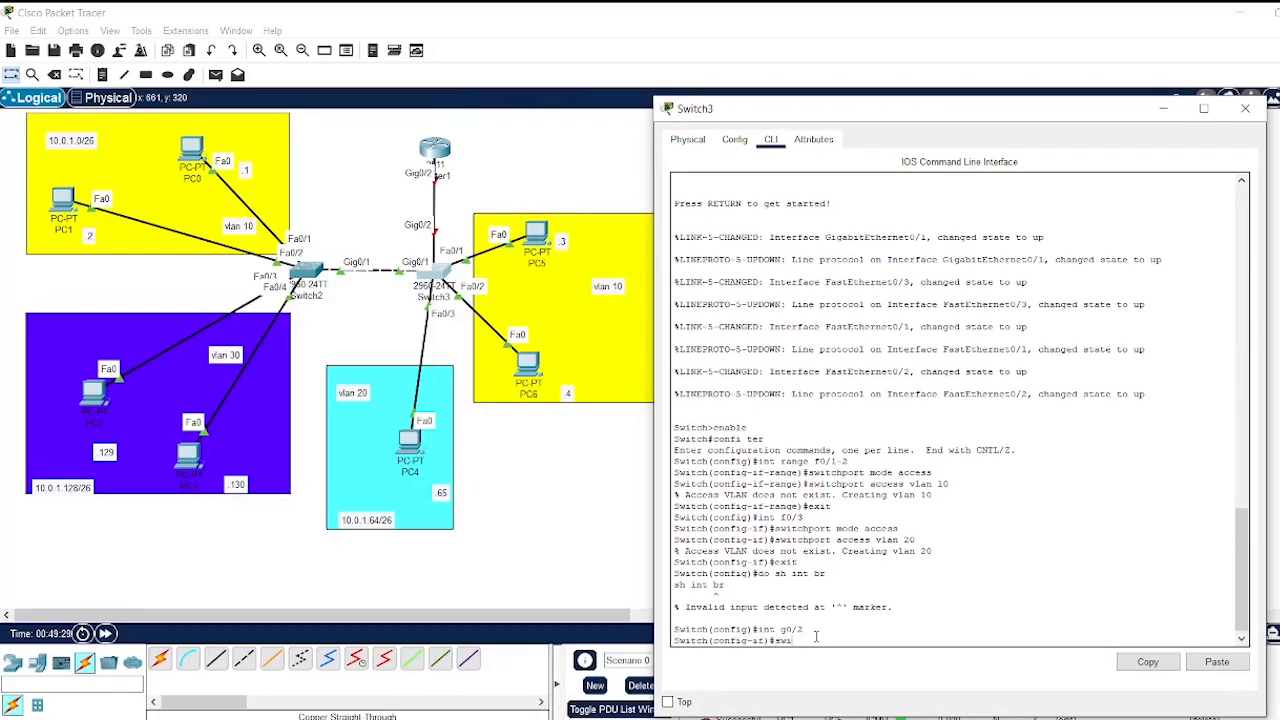
{"action": "type", "text": "tchport mode trunk"}
{"action": "key", "text": "Return"}
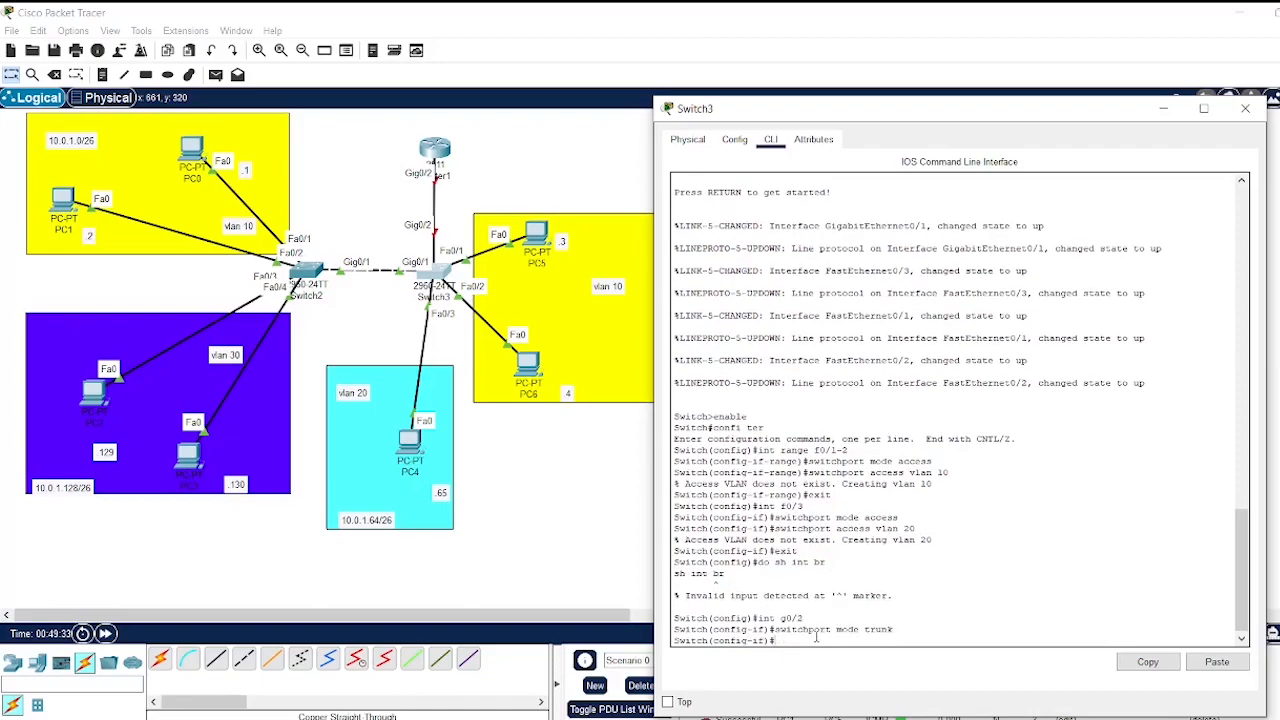
Allow VLANs 10,20,30 on Switch3's g0/2 trunk.
{"action": "key", "text": "Up"}
{"action": "key", "text": "Up"}
{"action": "key", "text": "Down"}
{"action": "key", "text": "BackSpace"}
{"action": "key", "text": "BackSpace"}
{"action": "key", "text": "BackSpace"}
{"action": "key", "text": "BackSpace"}
{"action": "key", "text": "BackSpace"}
{"action": "key", "text": "BackSpace"}
{"action": "key", "text": "BackSpace"}
{"action": "key", "text": "BackSpace"}
{"action": "key", "text": "BackSpace"}
{"action": "key", "text": "BackSpace"}
{"action": "key", "text": "BackSpace"}
{"action": "type", "text": "trunk allowed vlan 10,20,30"}
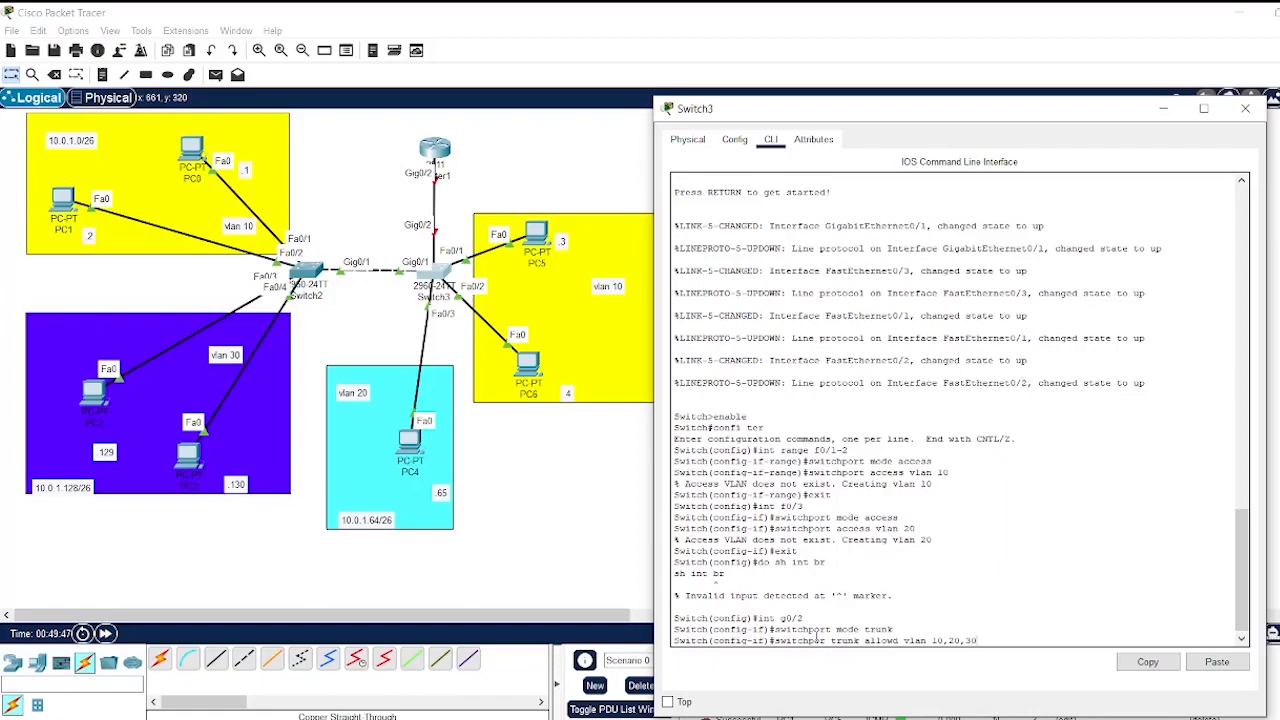
{"action": "key", "text": "Return"}
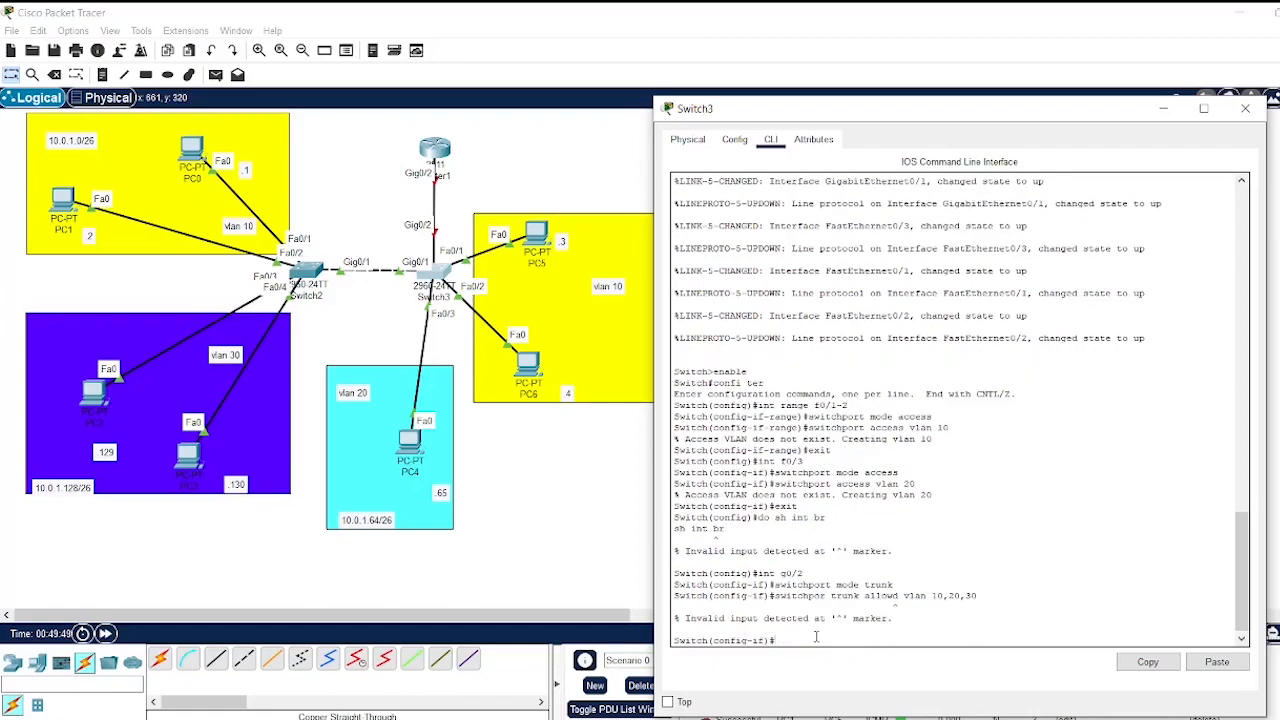
{"action": "key", "text": "Up"}
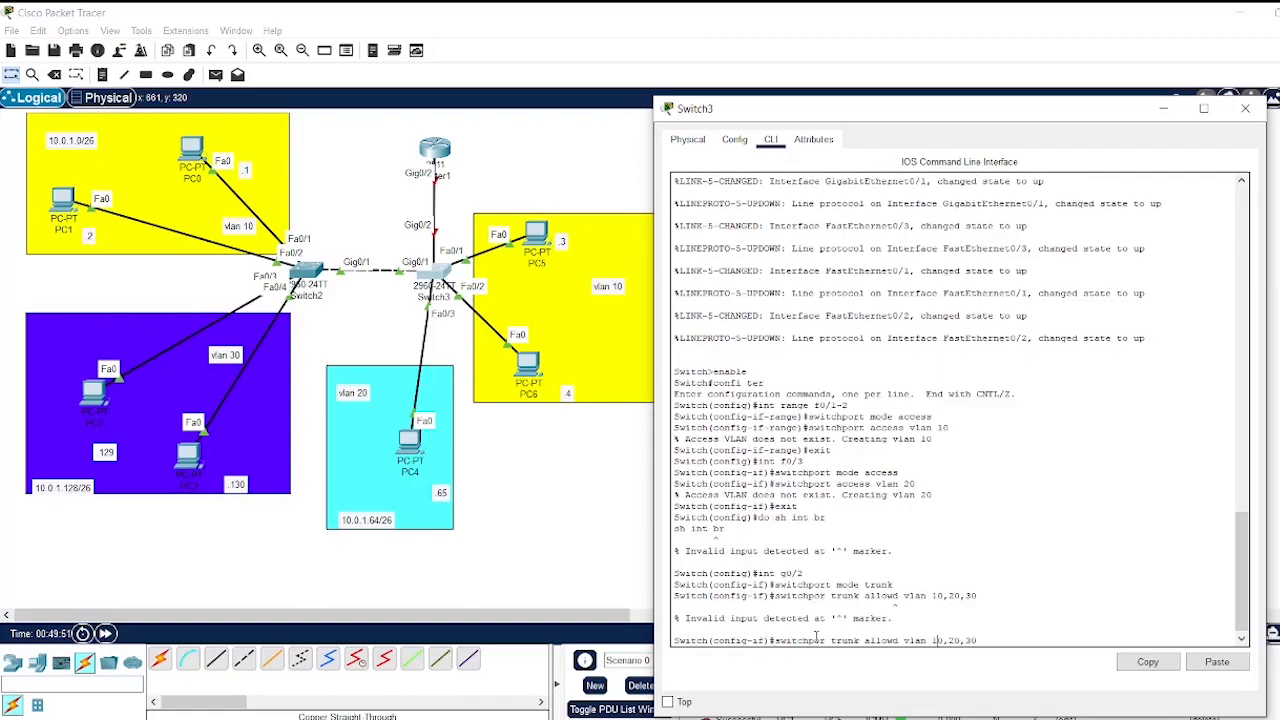
{"action": "key", "text": "Return"}
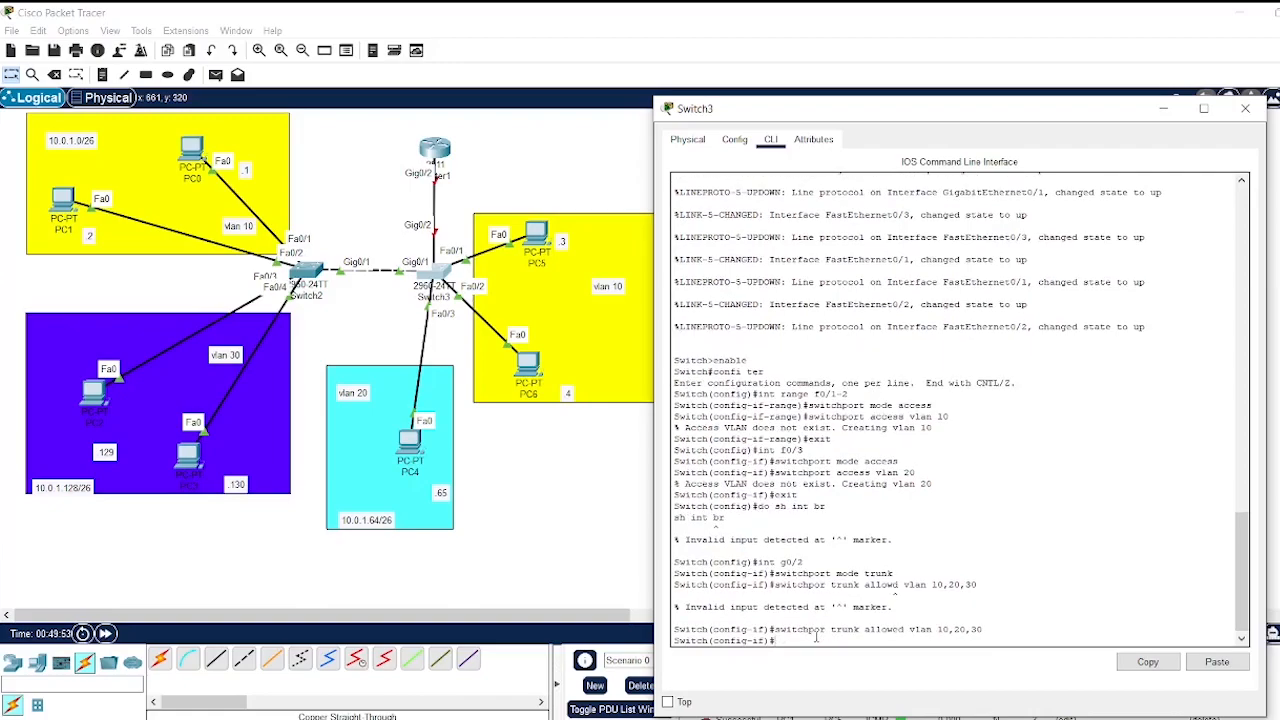
Enable Switch3's g0/2 with "no shut", exit the interface configuration and close the switch window.
{"action": "type", "text": "e"}
{"action": "key", "text": "BackSpace"}
{"action": "type", "text": "no shut"}
{"action": "key", "text": "Return"}
{"action": "type", "text": "er"}
{"action": "type", "text": "it"}
{"action": "key", "text": "Return"}
{"action": "key", "text": "Return"}
{"action": "key", "text": "Return"}
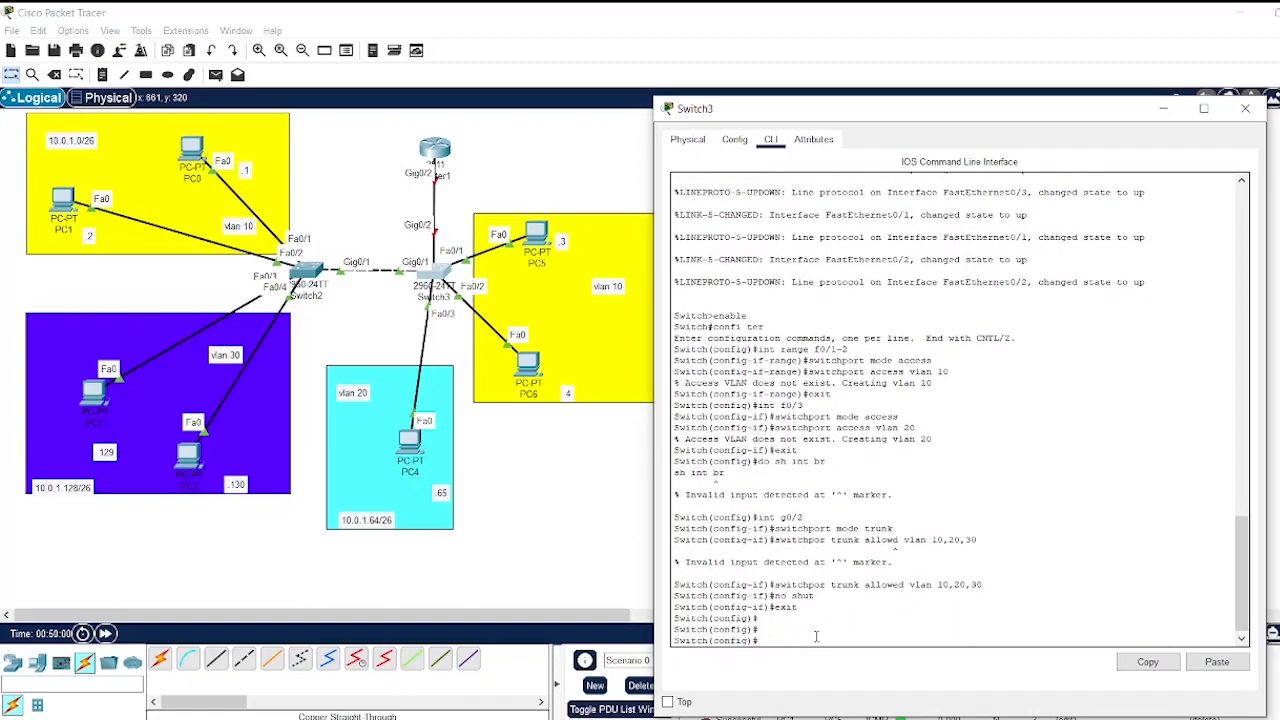
{"action": "left_click", "coordinate": [1245, 108]}
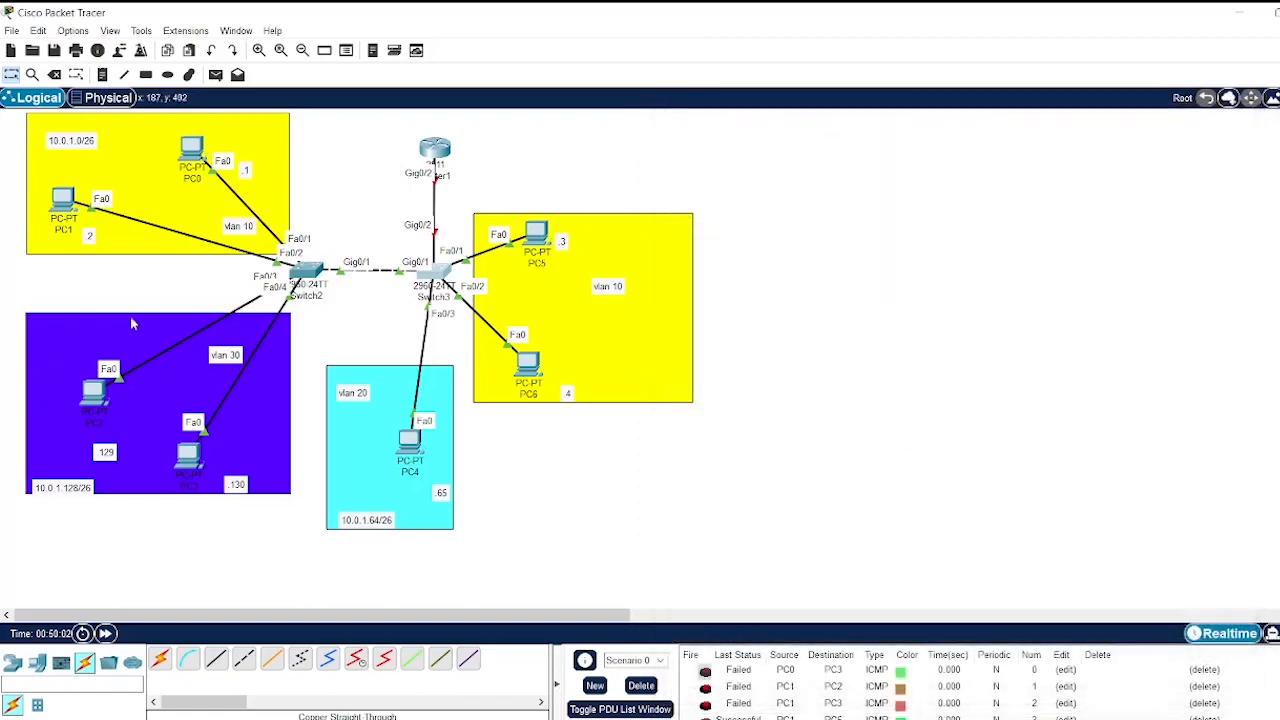
Open Switch2's command line and set interface g0/1 to switchport mode trunk.
{"action": "left_click", "coordinate": [433, 272]}
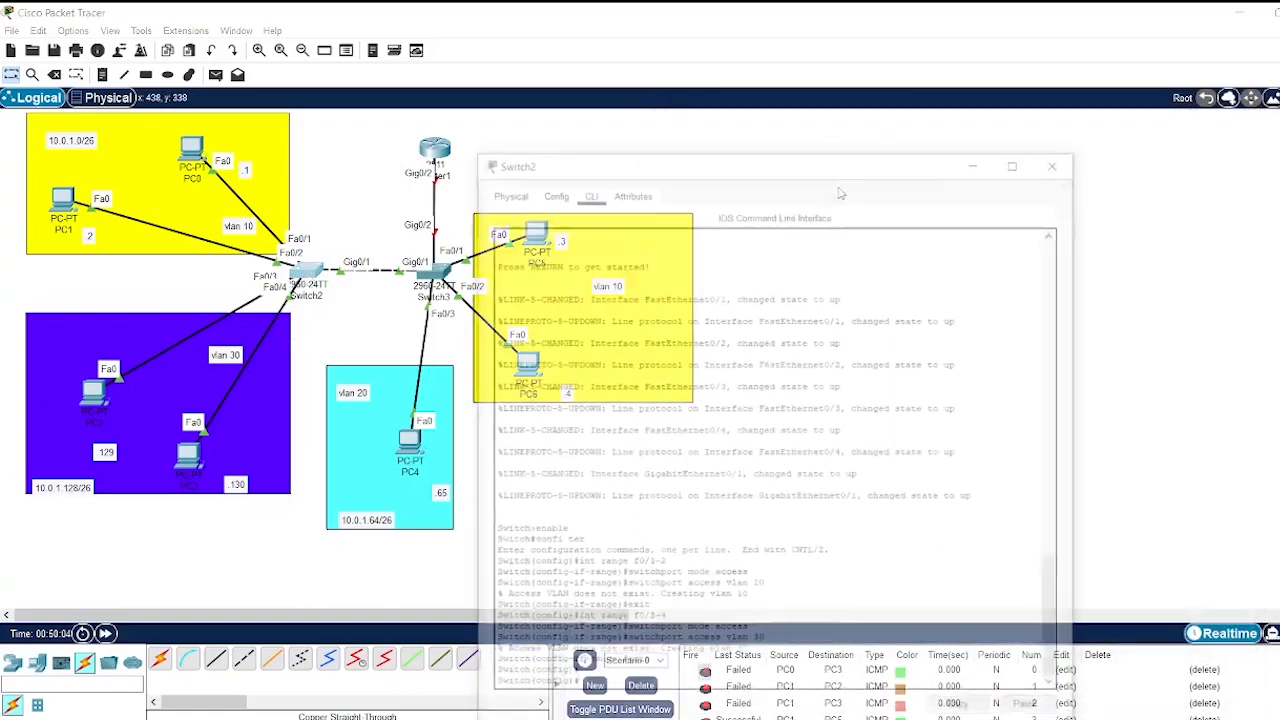
{"action": "left_click_drag", "start_coordinate": [829, 120], "coordinate": [903, 123]}
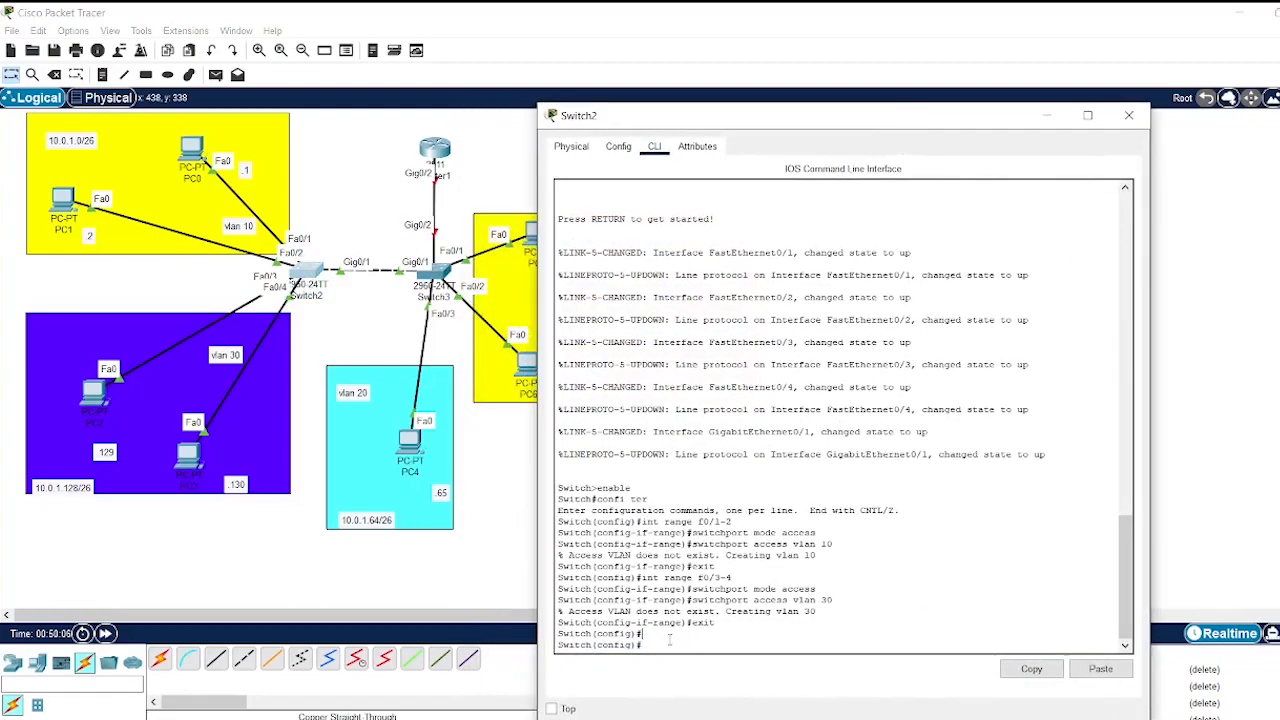
{"action": "type", "text": "int f0/1"}
{"action": "key", "text": "Return"}
{"action": "type", "text": "switchport mode trunk"}
{"action": "key", "text": "Return"}
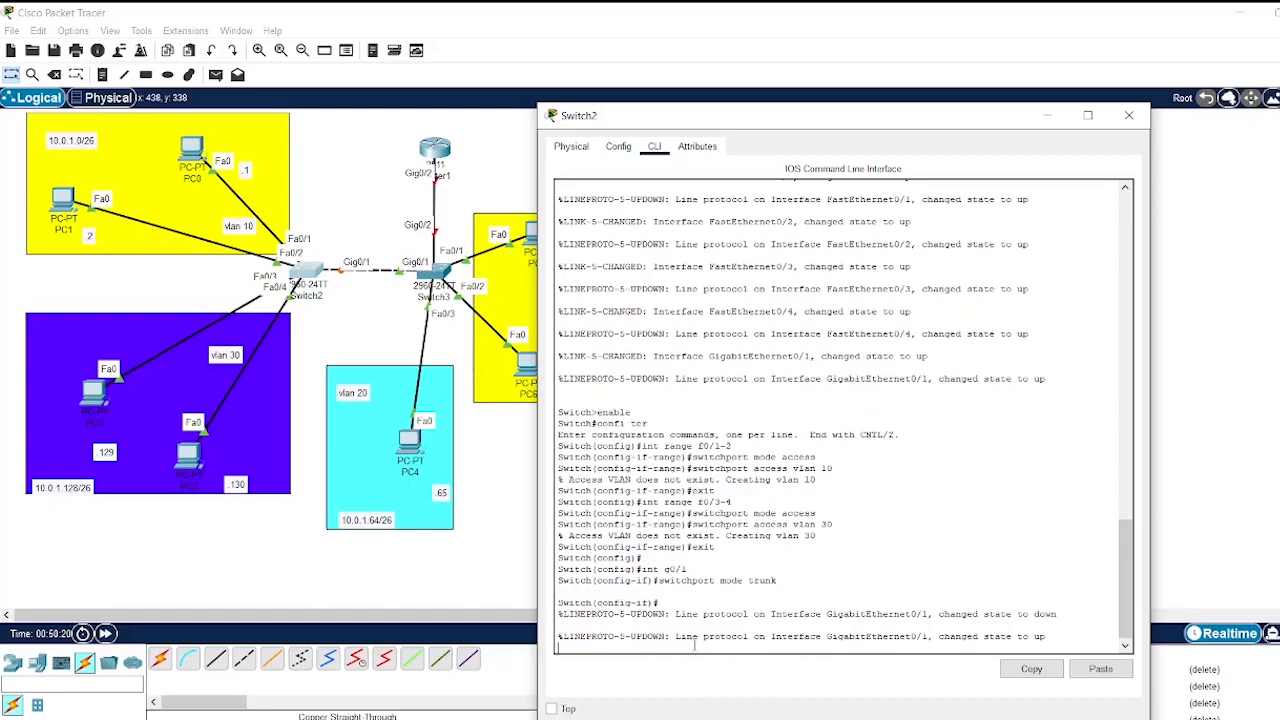
{"action": "key", "text": "Return"}
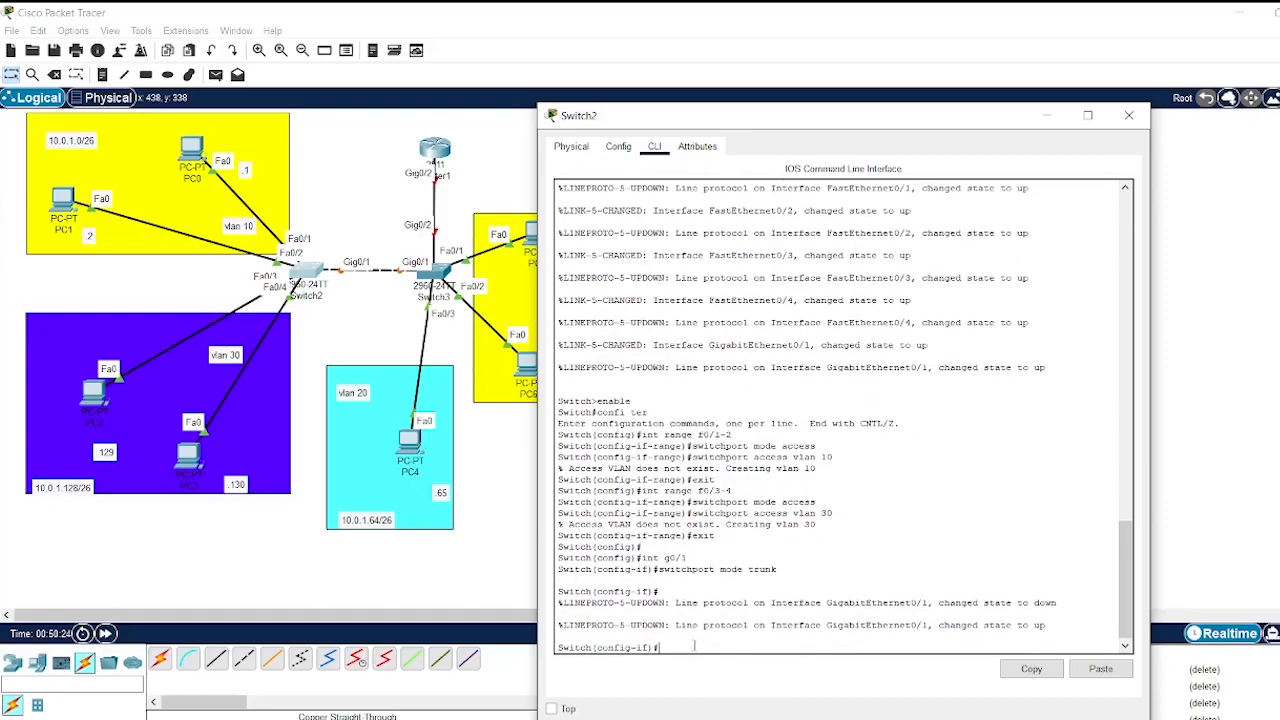
Allow VLANs 10,20 on Switch2's g0/1 trunk.
{"action": "key", "text": "Up"}
{"action": "key", "text": "BackSpace"}
{"action": "key", "text": "BackSpace"}
{"action": "key", "text": "BackSpace"}
{"action": "key", "text": "BackSpace"}
{"action": "key", "text": "BackSpace"}
{"action": "key", "text": "BackSpace"}
{"action": "key", "text": "BackSpace"}
{"action": "key", "text": "BackSpace"}
{"action": "key", "text": "BackSpace"}
{"action": "key", "text": "BackSpace"}
{"action": "type", "text": "trunk allowed vlan"}
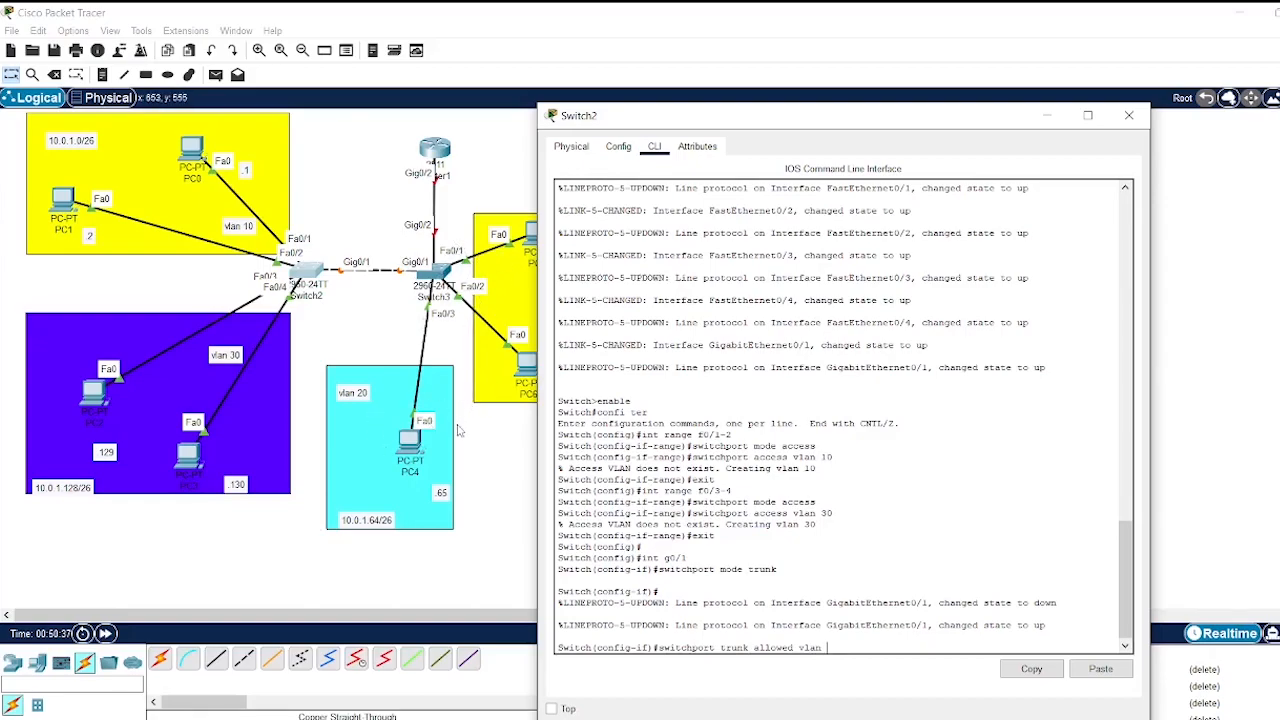
{"action": "type", "text": "10,20"}
{"action": "key", "text": "Return"}
Exit the g0/1 interface configuration and close the Switch2 window.
{"action": "type", "text": "exit"}
{"action": "key", "text": "Return"}
{"action": "key", "text": "Return"}
{"action": "key", "text": "Return"}
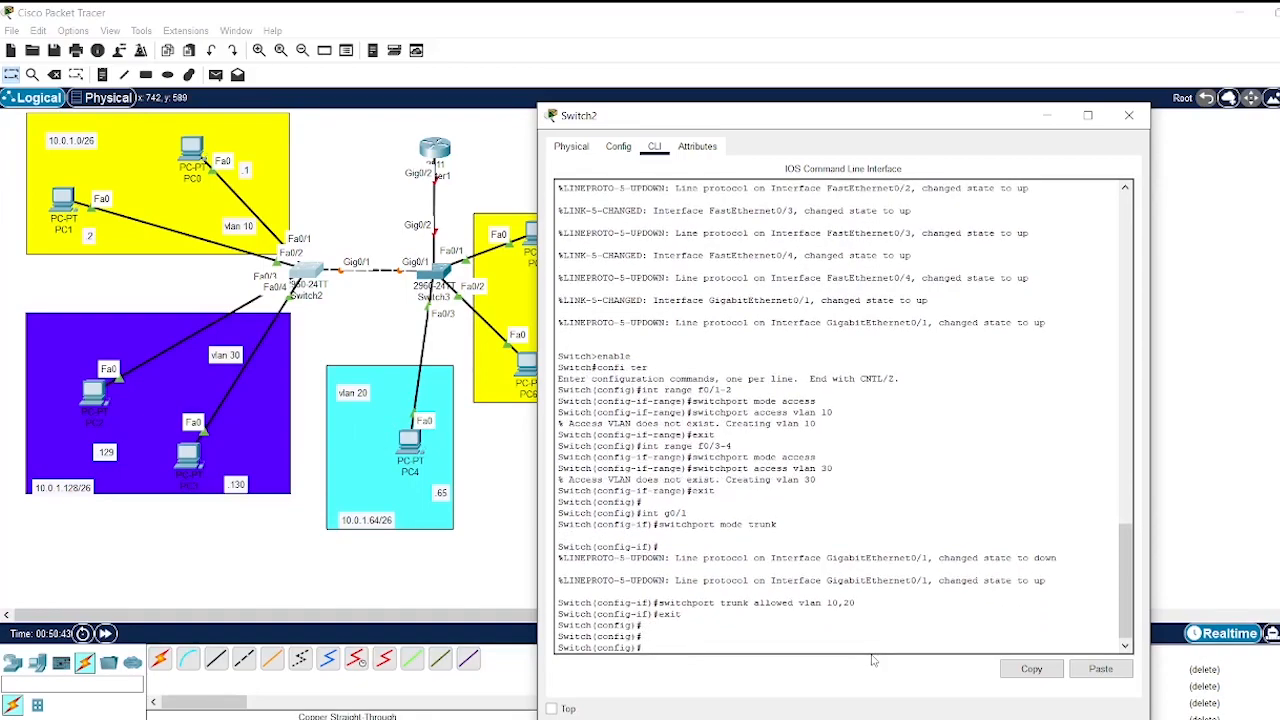
{"action": "left_click", "coordinate": [1129, 115]}
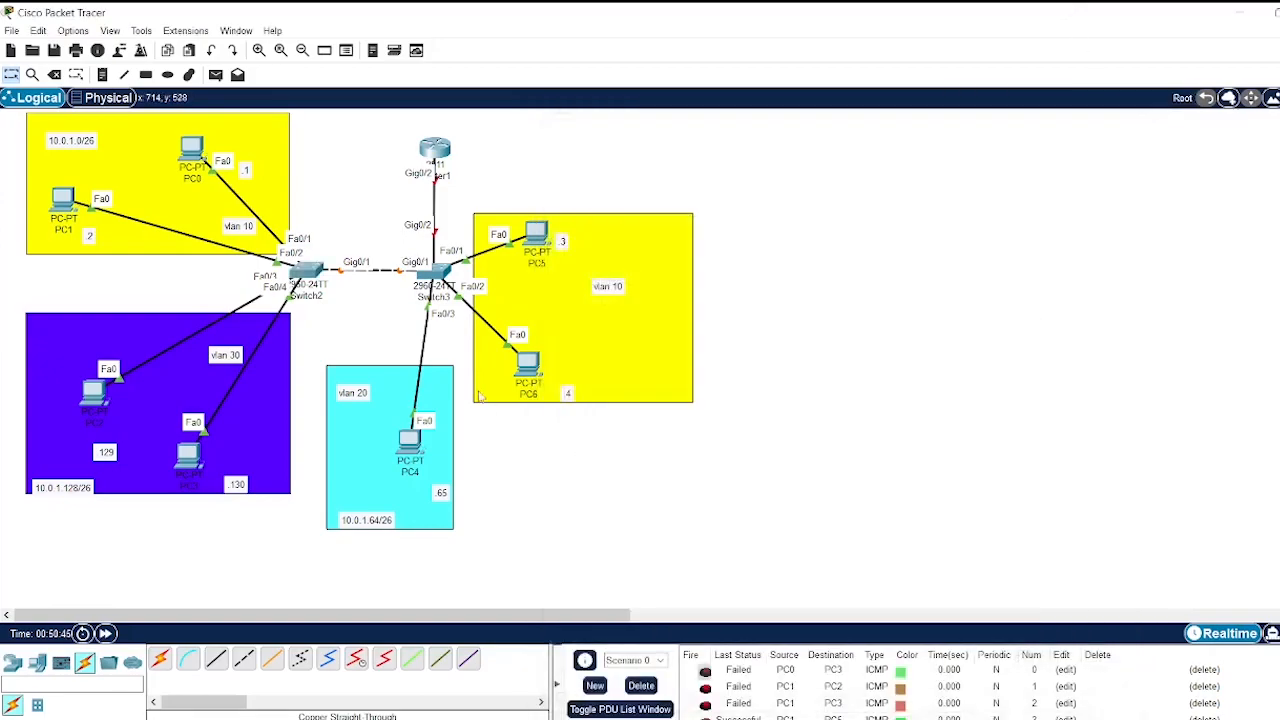
Reopen Switch3's command line and set interface g0/1 to switchport mode trunk.
{"action": "left_click", "coordinate": [433, 272]}
{"action": "left_click_drag", "start_coordinate": [664, 121], "coordinate": [865, 81]}
{"action": "left_click", "coordinate": [737, 604]}
{"action": "key", "text": "Return"}
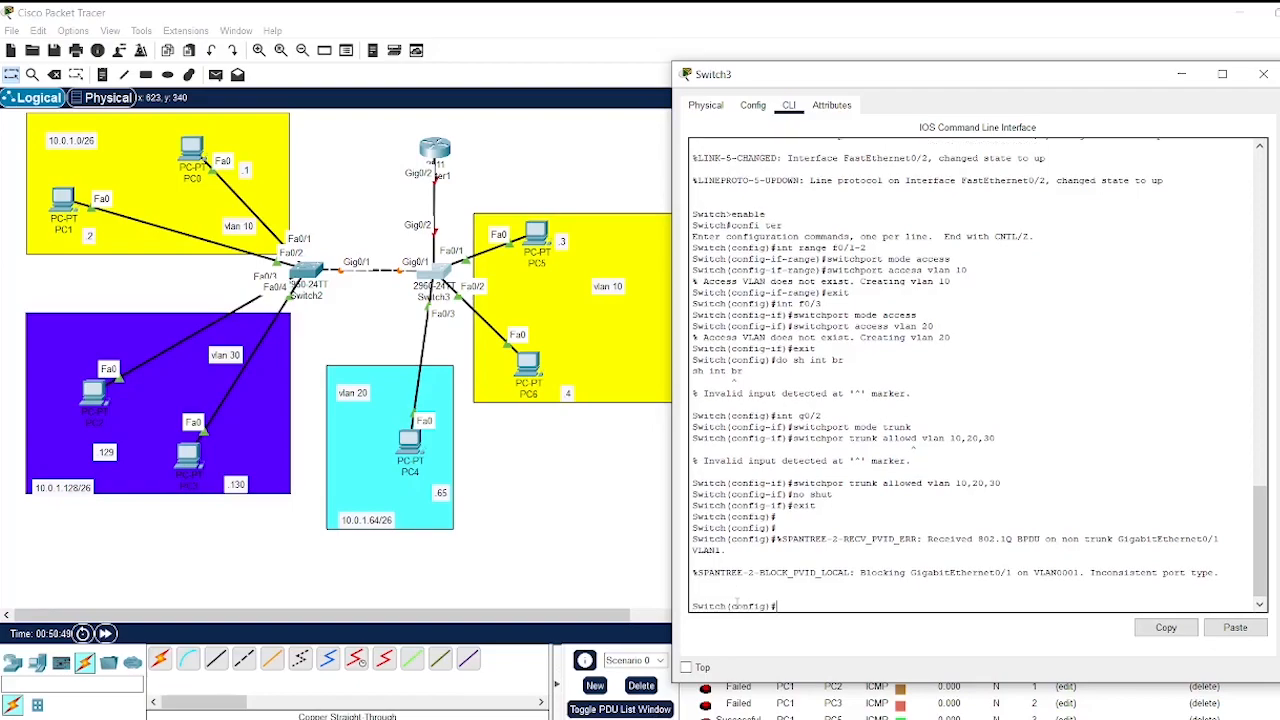
{"action": "type", "text": "int g0/1"}
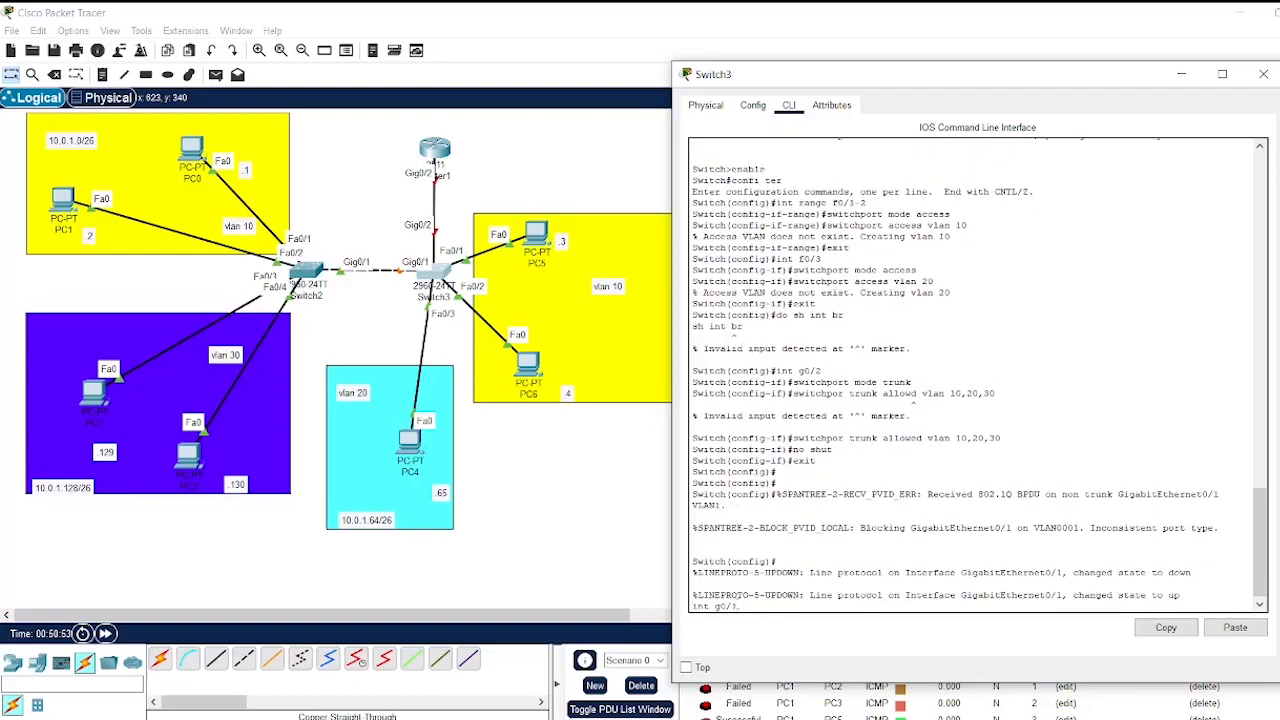
{"action": "key", "text": "Return"}
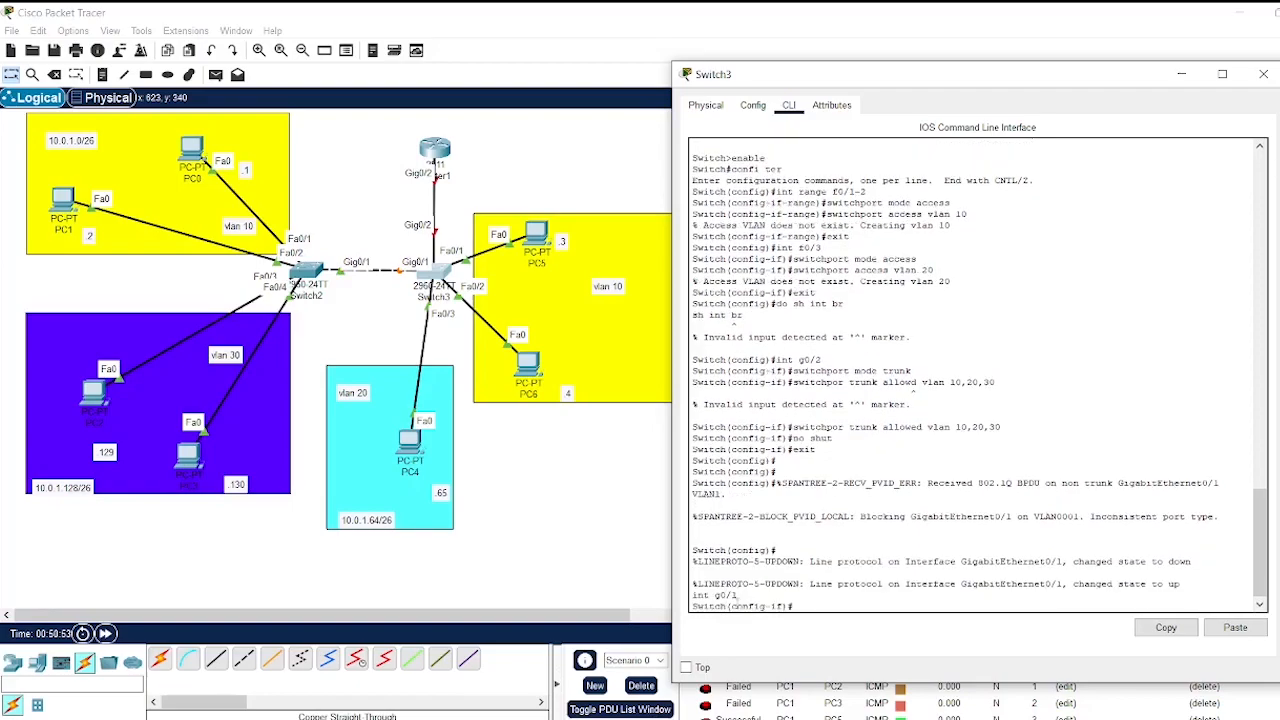
{"action": "type", "text": "int g0/1"}
{"action": "key", "text": "Return"}
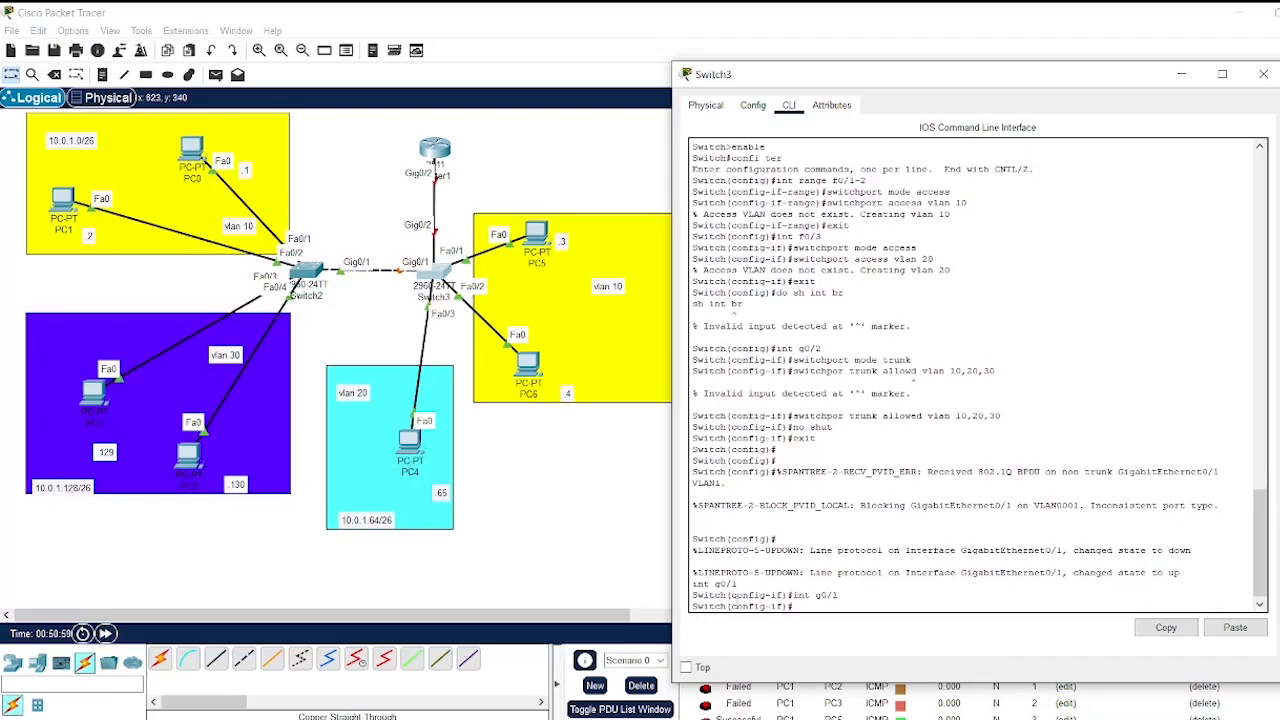
{"action": "type", "text": "switchport mode trunk"}
{"action": "key", "text": "Return"}
Allow VLANs 10,30 on Switch3's g0/1 trunk.
{"action": "type", "text": "switchport"}
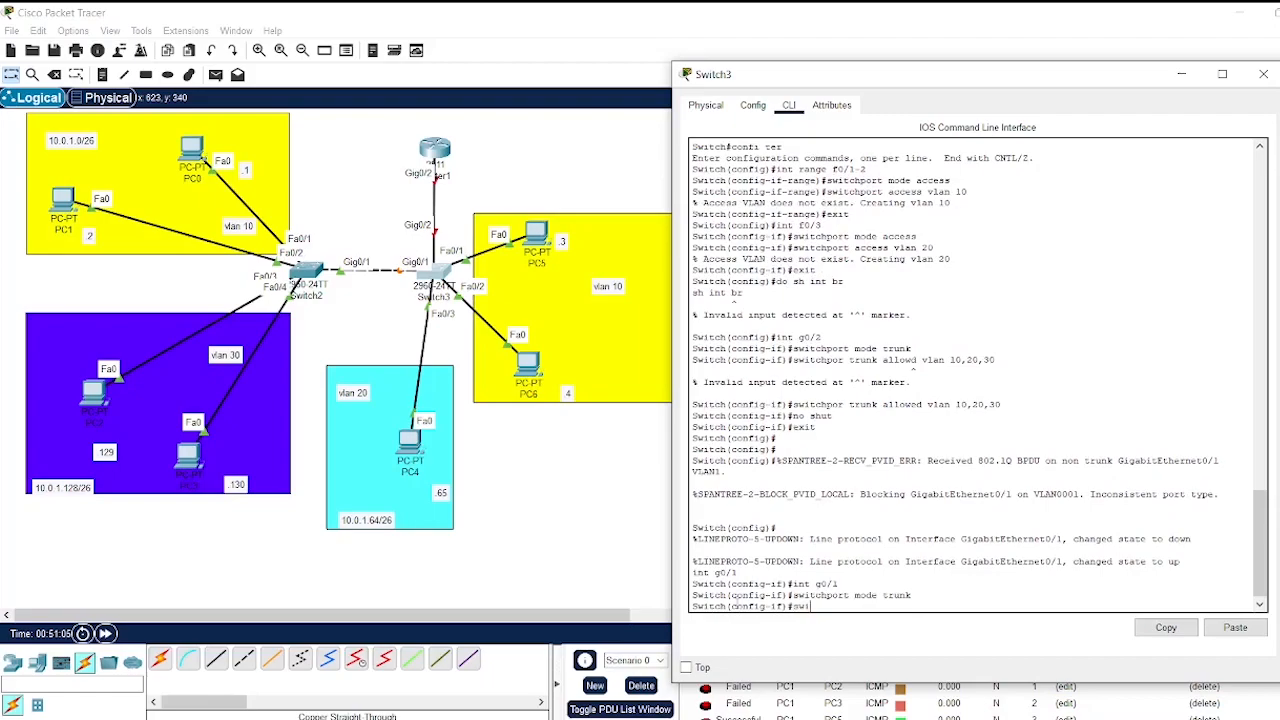
{"action": "type", "text": " trunk allowed vlan 10,20"}
{"action": "key", "text": "BackSpace"}
{"action": "key", "text": "BackSpace"}
{"action": "type", "text": "30"}
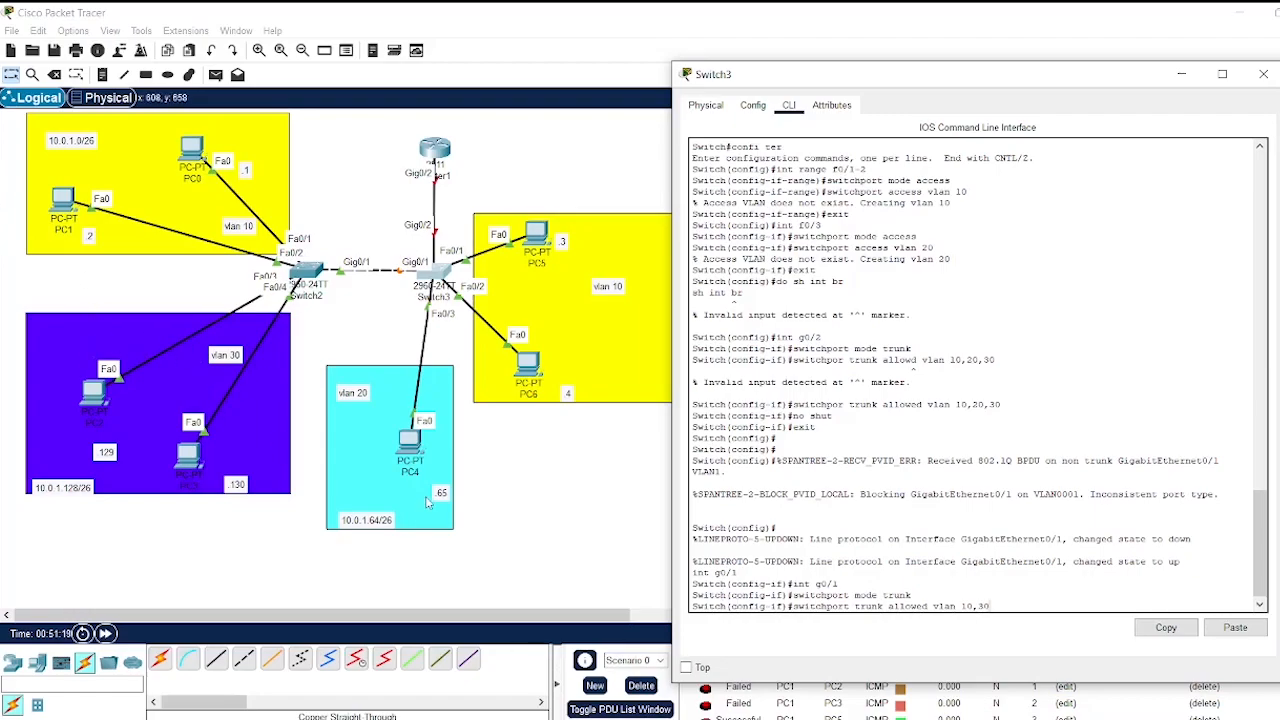
{"action": "key", "text": "Return"}
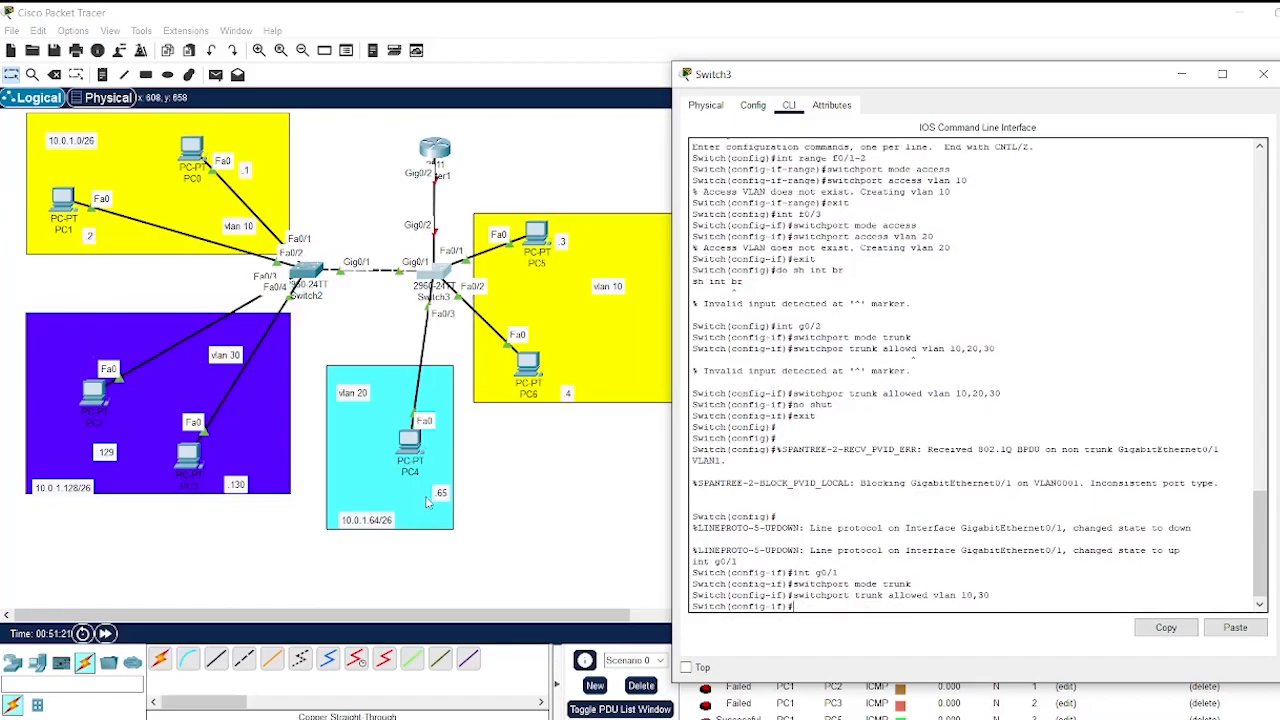
Enable Switch3's g0/1 with "no shut", exit the interface configuration and close the switch window.
{"action": "type", "text": "no shut"}
{"action": "key", "text": "Return"}
{"action": "type", "text": "exit"}
{"action": "key", "text": "Return"}
{"action": "key", "text": "Return"}
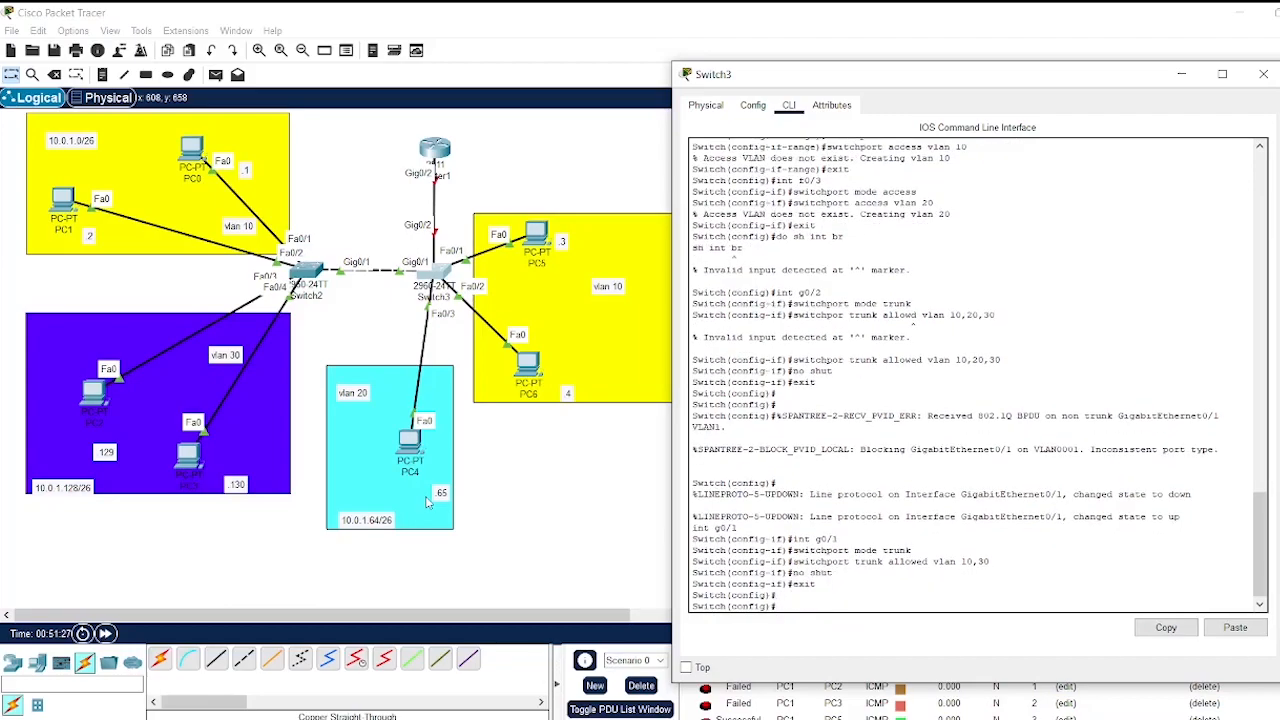
{"action": "left_click", "coordinate": [1263, 74]}
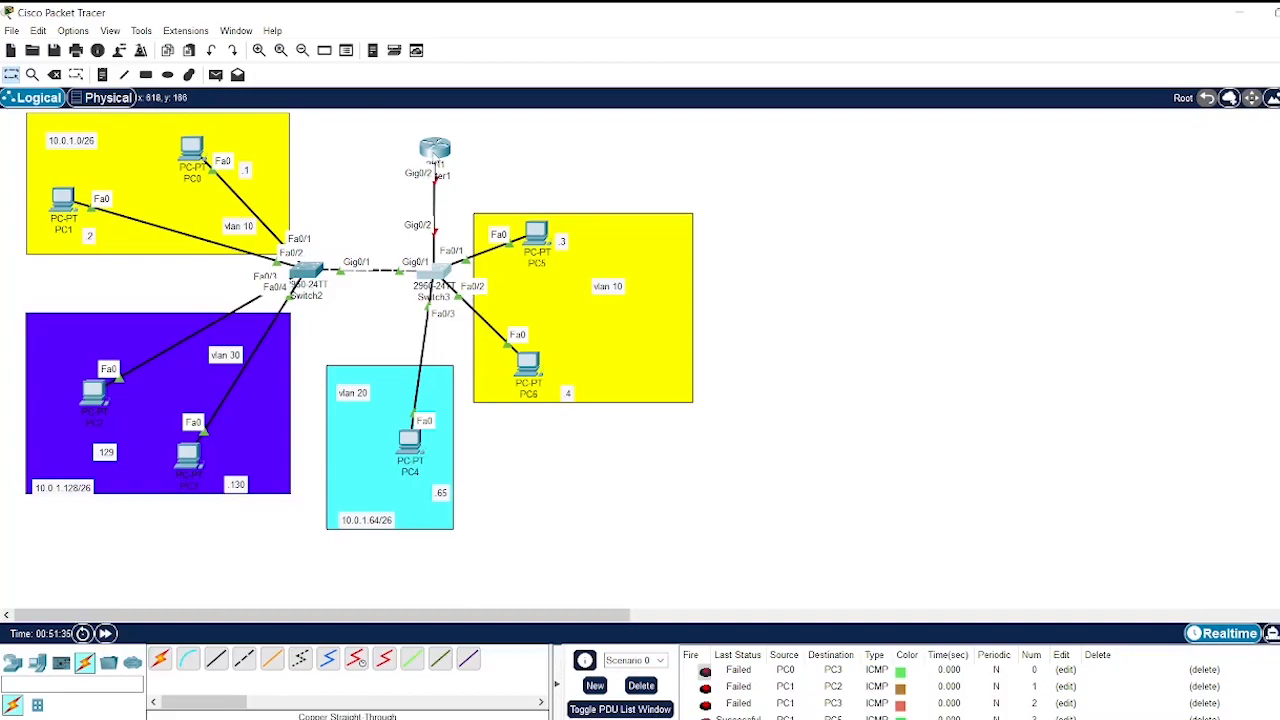
Open Router1's command line, decline the initial configuration dialog and enter global configuration mode.
{"action": "left_click", "coordinate": [435, 152]}
{"action": "left_click_drag", "start_coordinate": [627, 108], "coordinate": [832, 104]}
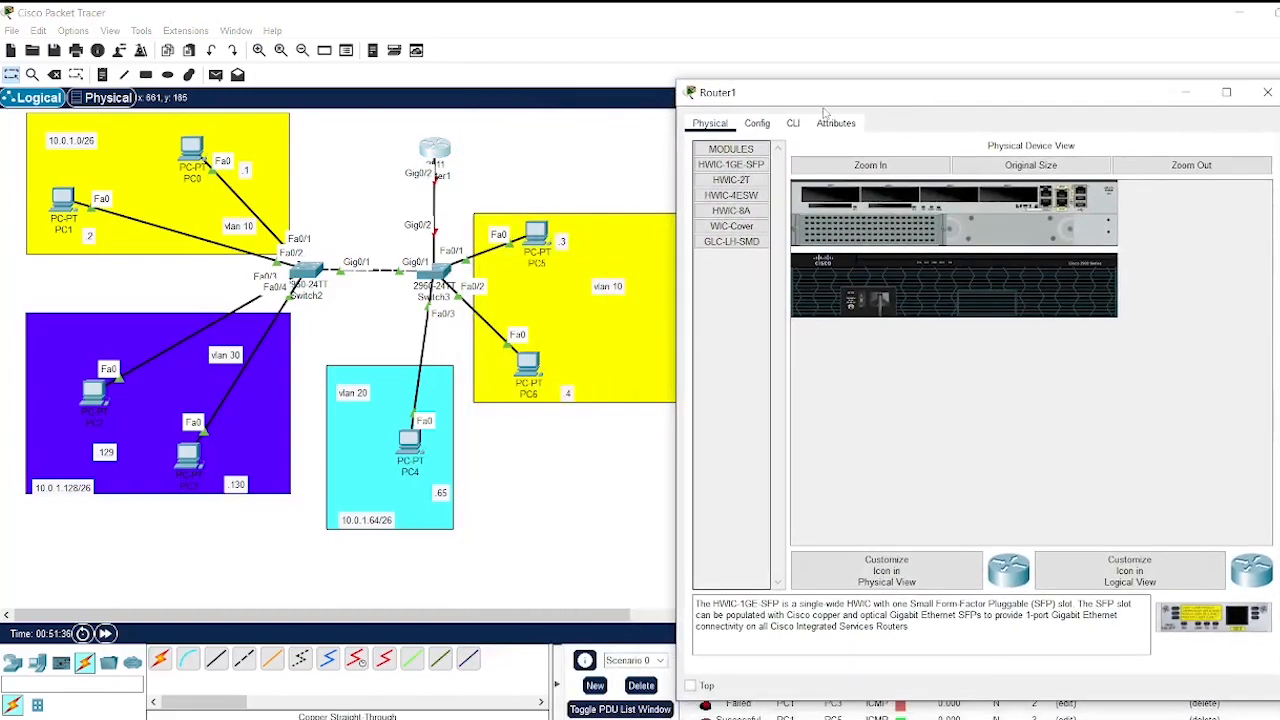
{"action": "left_click", "coordinate": [793, 123]}
{"action": "type", "text": "no"}
{"action": "key", "text": "Return"}
{"action": "key", "text": "Return"}
{"action": "type", "text": "enable"}
{"action": "key", "text": "Return"}
{"action": "type", "text": "conf ter"}
{"action": "key", "text": "Return"}
Create Router1's subinterface g0/2.10 with encapsulation dot1q 10.
{"action": "type", "text": "fig)#int g0/2.10"}
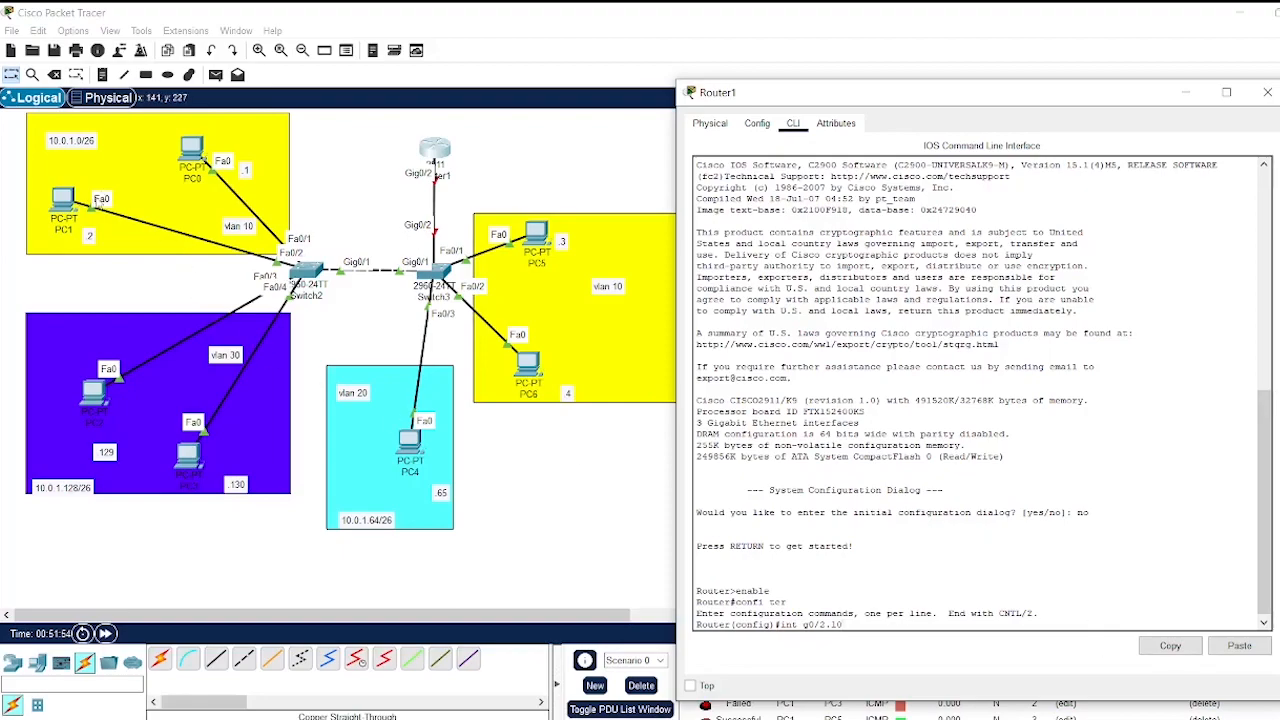
{"action": "key", "text": "Return"}
{"action": "type", "text": "encapsu"}
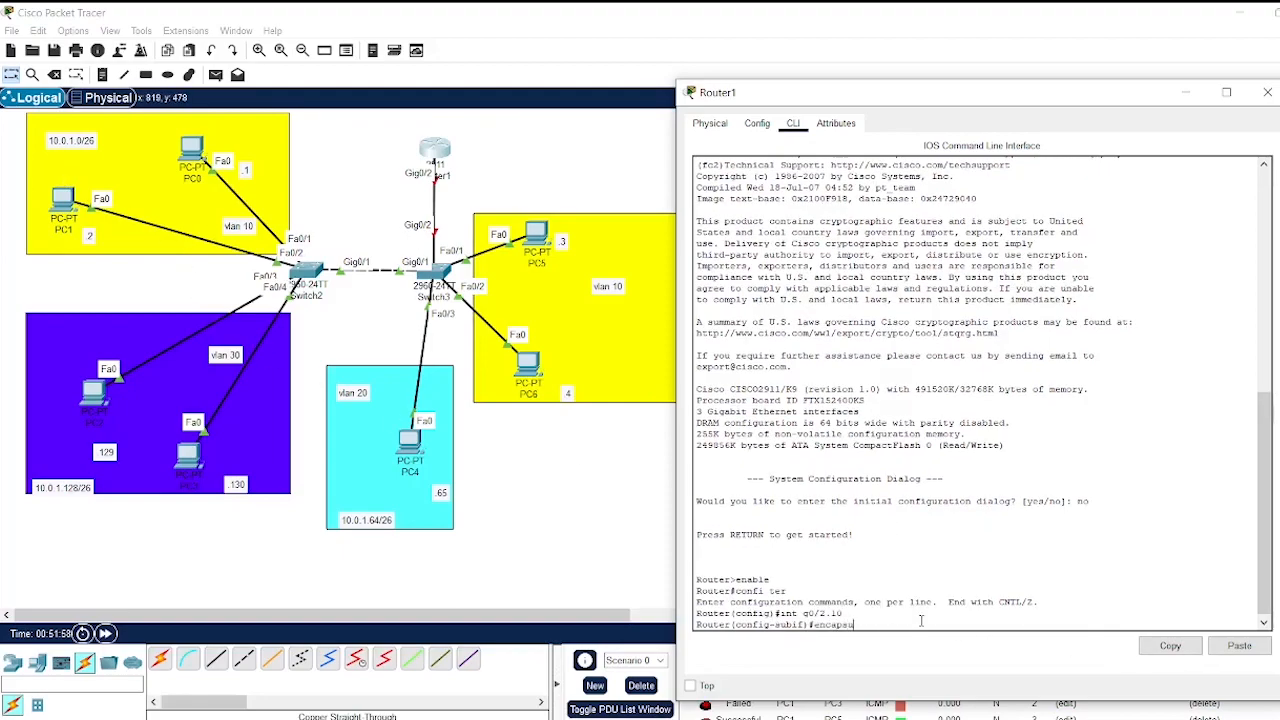
{"action": "type", "text": "lation dot1q 10"}
{"action": "key", "text": "Return"}
Assign IP address 10.0.1.62 with mask 255.255.255.192 to subinterface g0/2.10 and exit its configuration.
{"action": "type", "text": "ip a"}
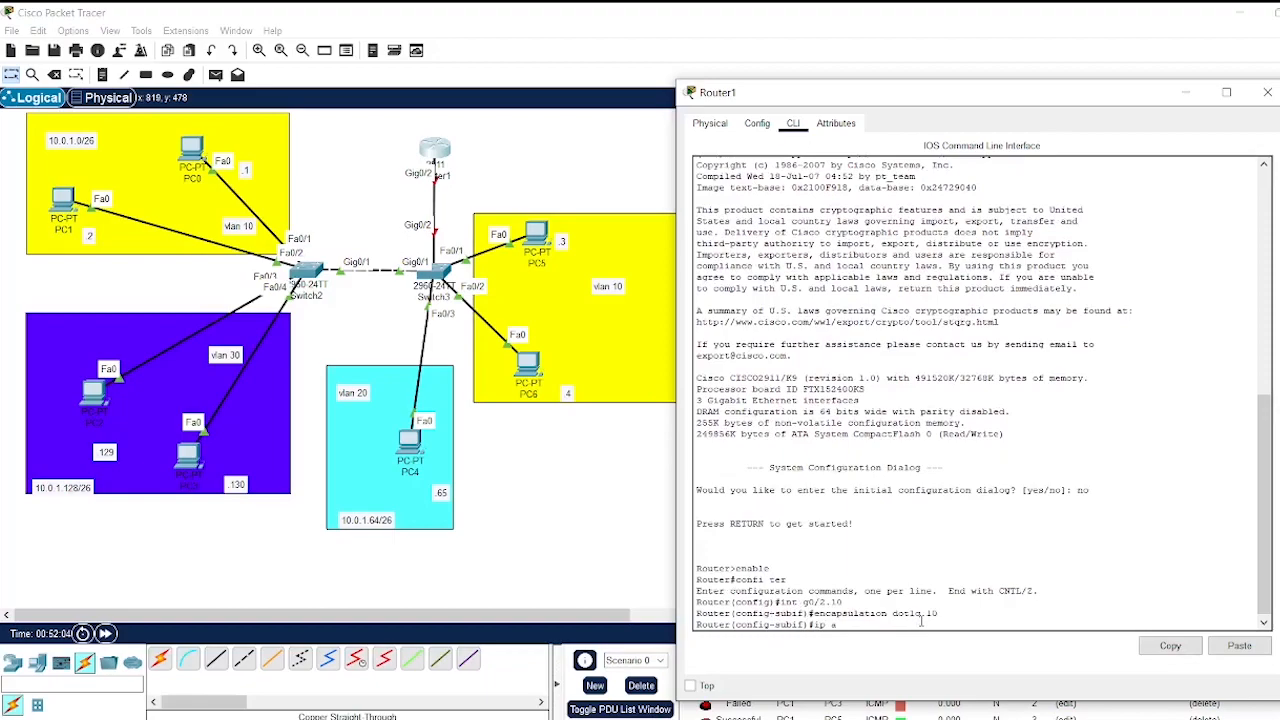
{"action": "type", "text": "dd 10.0.1"}
{"action": "type", "text": "62 255.255.255.192"}
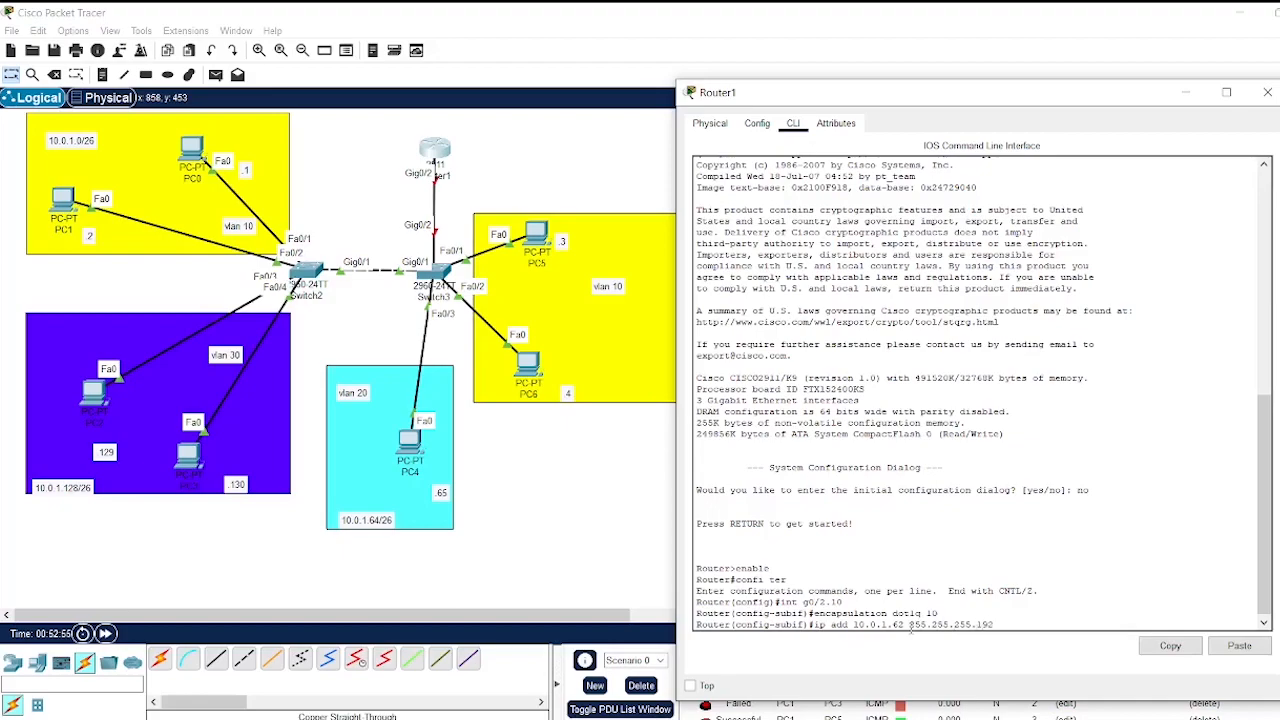
{"action": "key", "text": "Return"}
{"action": "type", "text": "exit"}
{"action": "key", "text": "Return"}
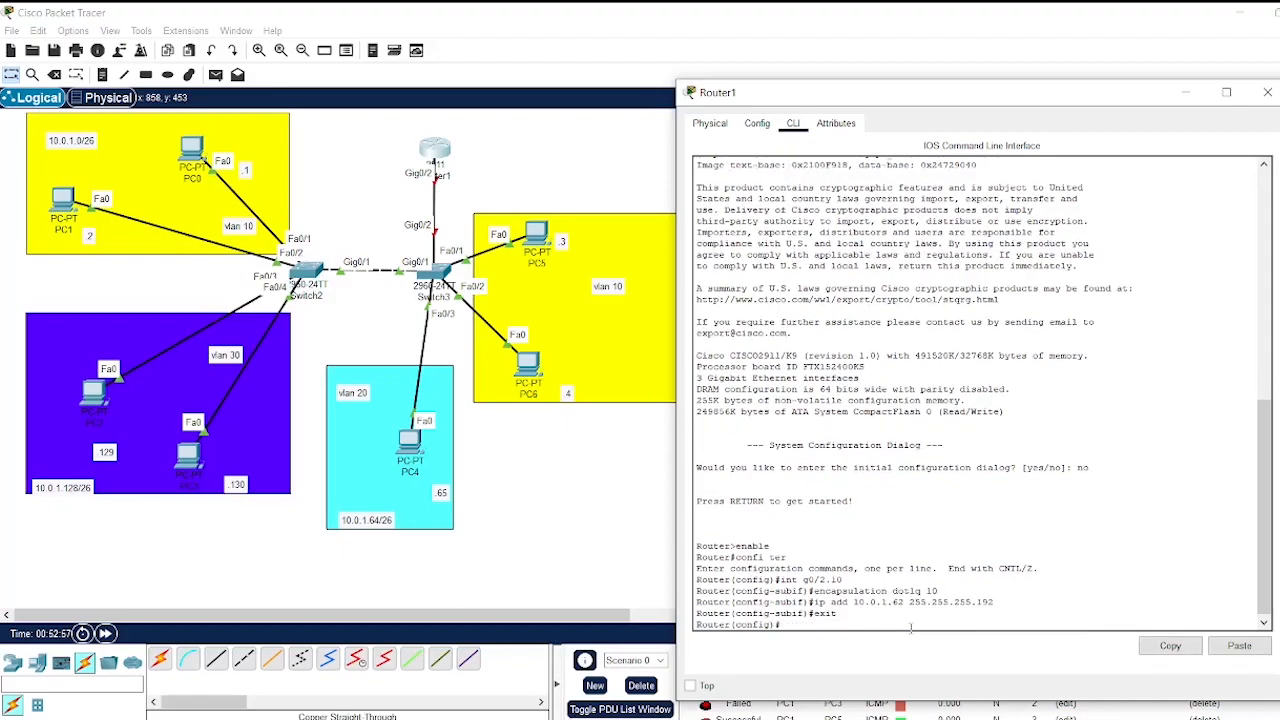
Create Router1's subinterface g0/2.20 with encapsulation dot1q 20.
{"action": "type", "text": "int g0/2.10"}
{"action": "key", "text": "BackSpace"}
{"action": "type", "text": "20"}
{"action": "key", "text": "Return"}
{"action": "key", "text": "Up"}
{"action": "key", "text": "Up"}
{"action": "key", "text": "Up"}
{"action": "key", "text": "Up"}
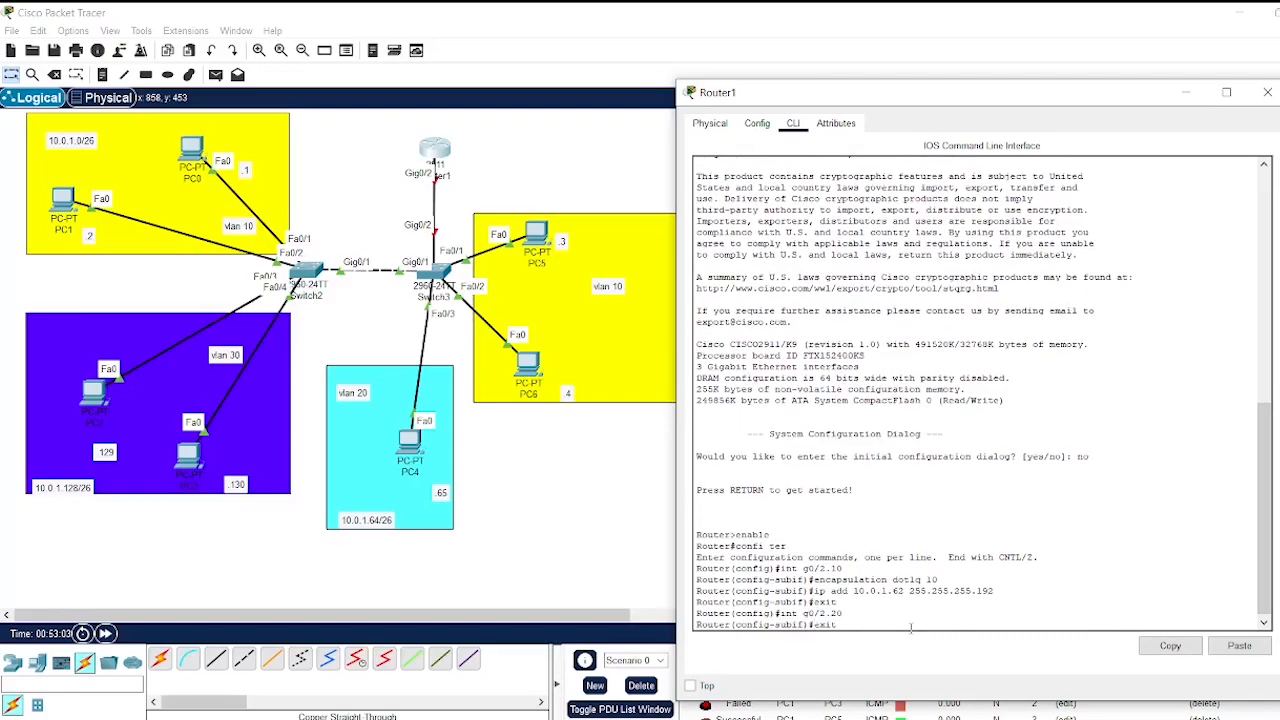
{"action": "key", "text": "BackSpace"}
{"action": "key", "text": "BackSpace"}
{"action": "type", "text": "20"}
{"action": "key", "text": "Return"}
Assign IP address 10.0.1.190 with mask 255.255.255.192 to subinterface g0/2.20 and exit its configuration.
{"action": "key", "text": "Up"}
{"action": "key", "text": "Up"}
{"action": "key", "text": "Up"}
{"action": "key", "text": "Up"}
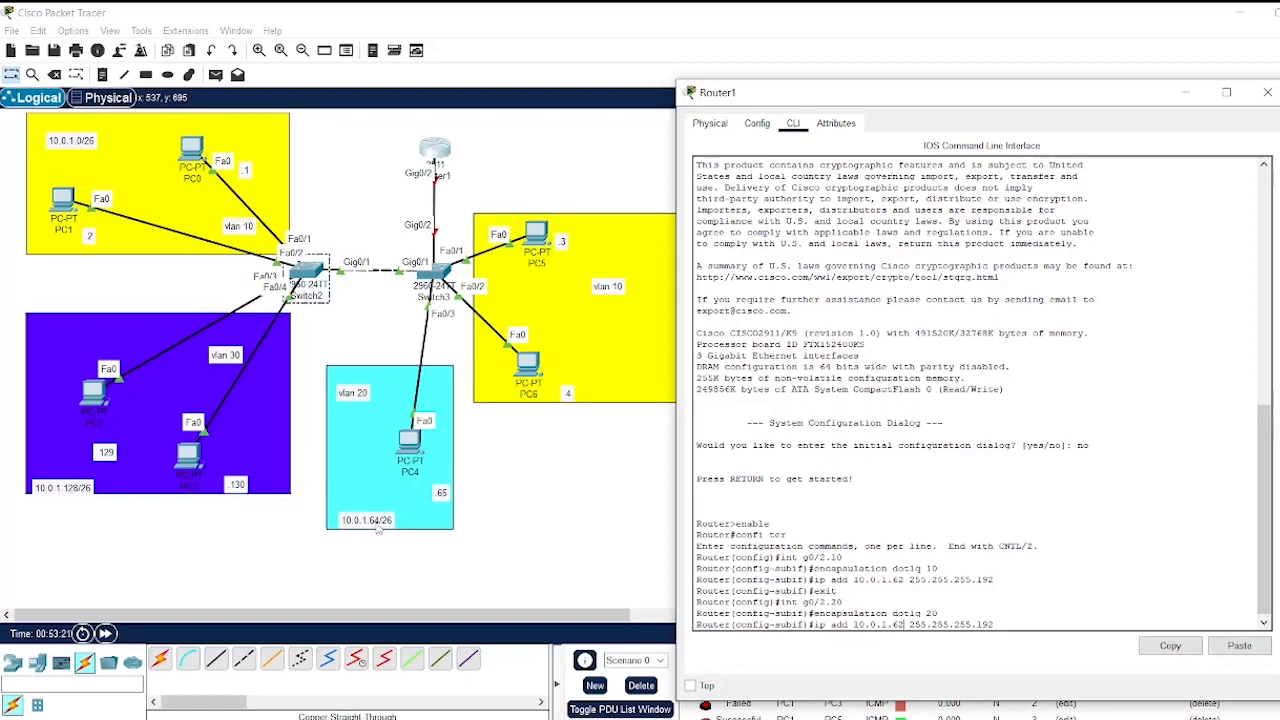
{"action": "key", "text": "BackSpace"}
{"action": "key", "text": "BackSpace"}
{"action": "type", "text": "190"}
{"action": "key", "text": "Return"}
{"action": "type", "text": "exit"}
{"action": "key", "text": "Return"}
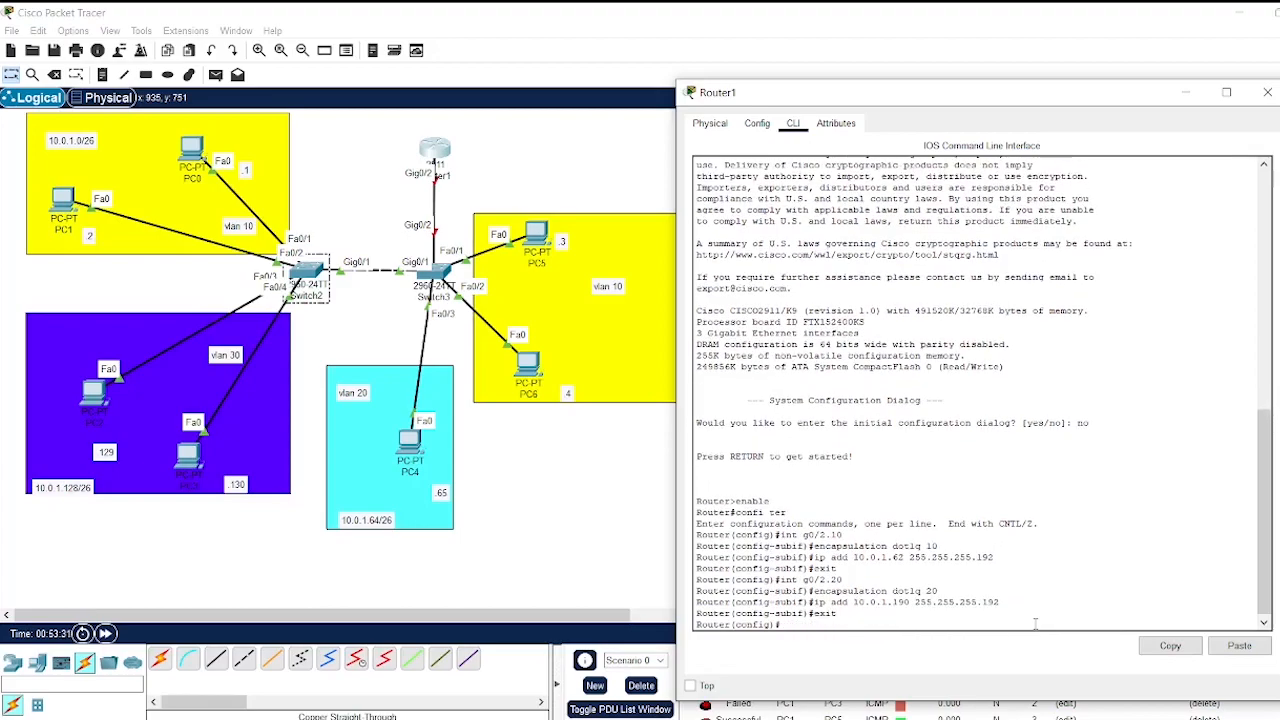
Create Router1's subinterface g0/2.30 with encapsulation dot1q 30.
{"action": "type", "text": "i"}
{"action": "type", "text": "nt g0/2.20"}
{"action": "key", "text": "BackSpace"}
{"action": "key", "text": "BackSpace"}
{"action": "type", "text": "30"}
{"action": "key", "text": "Return"}
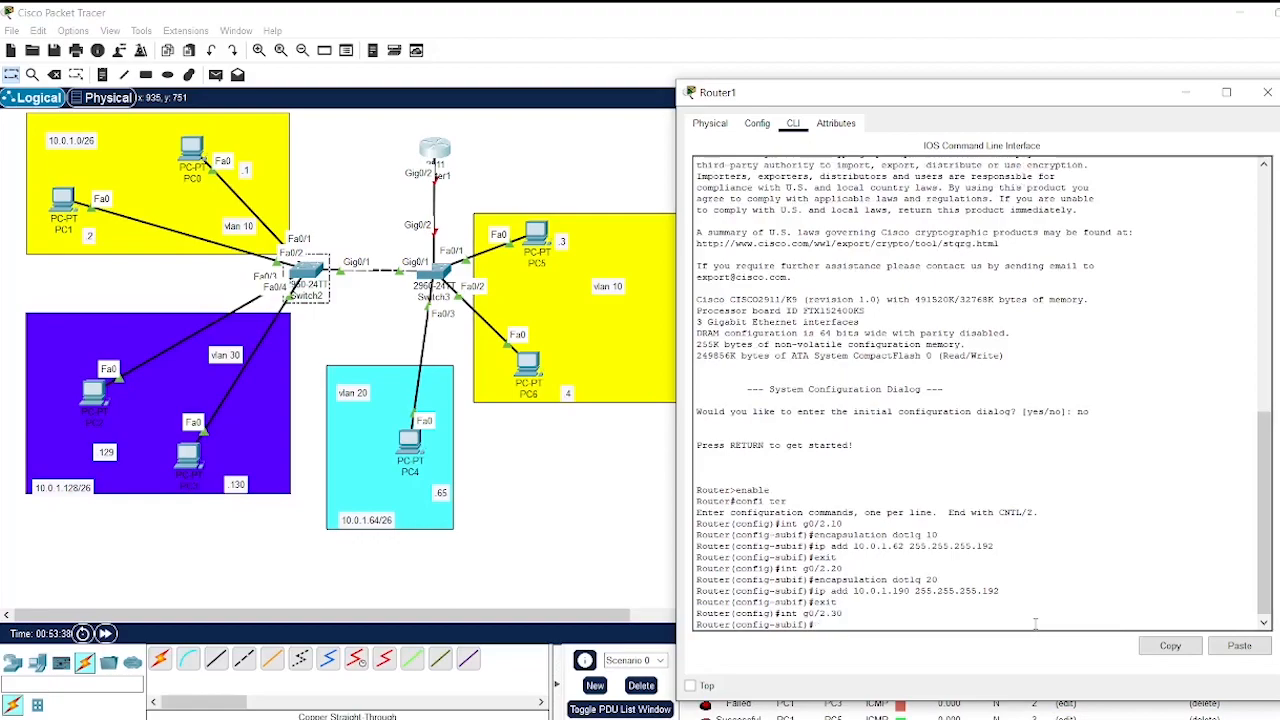
{"action": "type", "text": "encapsulation dot1q 30"}
{"action": "key", "text": "Return"}
{"action": "key", "text": "Up"}
{"action": "key", "text": "Up"}
{"action": "key", "text": "Up"}
{"action": "key", "text": "Up"}
{"action": "key", "text": "Left"}
{"action": "key", "text": "Left"}
{"action": "key", "text": "Left"}
{"action": "key", "text": "Left"}
{"action": "key", "text": "Left"}
{"action": "key", "text": "Left"}
{"action": "key", "text": "Left"}
{"action": "key", "text": "Left"}
{"action": "key", "text": "Left"}
{"action": "key", "text": "Left"}
{"action": "key", "text": "Left"}
{"action": "key", "text": "Left"}
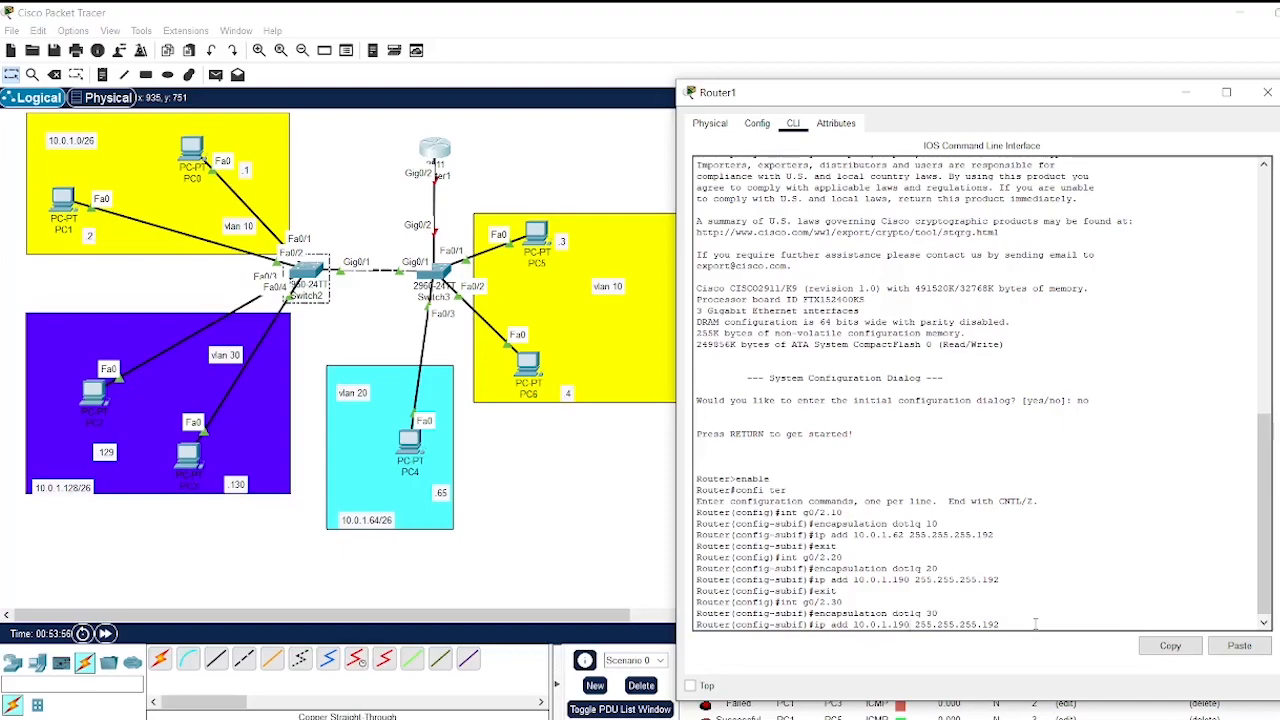
{"action": "key", "text": "Left"}
{"action": "key", "text": "Left"}
{"action": "key", "text": "Left"}
{"action": "key", "text": "Left"}
{"action": "key", "text": "Left"}
{"action": "key", "text": "Left"}
{"action": "key", "text": "Left"}
{"action": "key", "text": "Left"}
{"action": "key", "text": "Left"}
{"action": "key", "text": "Left"}
{"action": "key", "text": "Left"}
{"action": "key", "text": "Left"}
{"action": "key", "text": "Left"}
{"action": "key", "text": "Left"}
{"action": "key", "text": "Left"}
{"action": "key", "text": "Left"}
{"action": "key", "text": "BackSpace"}
{"action": "key", "text": "BackSpace"}
{"action": "key", "text": "BackSpace"}
{"action": "key", "text": "BackSpace"}
{"action": "key", "text": "BackSpace"}
{"action": "key", "text": "BackSpace"}
{"action": "key", "text": "BackSpace"}
{"action": "key", "text": "BackSpace"}
{"action": "key", "text": "BackSpace"}
{"action": "key", "text": "BackSpace"}
{"action": "key", "text": "BackSpace"}
{"action": "key", "text": "BackSpace"}
{"action": "key", "text": "BackSpace"}
{"action": "key", "text": "BackSpace"}
{"action": "key", "text": "BackSpace"}
{"action": "key", "text": "BackSpace"}
{"action": "key", "text": "BackSpace"}
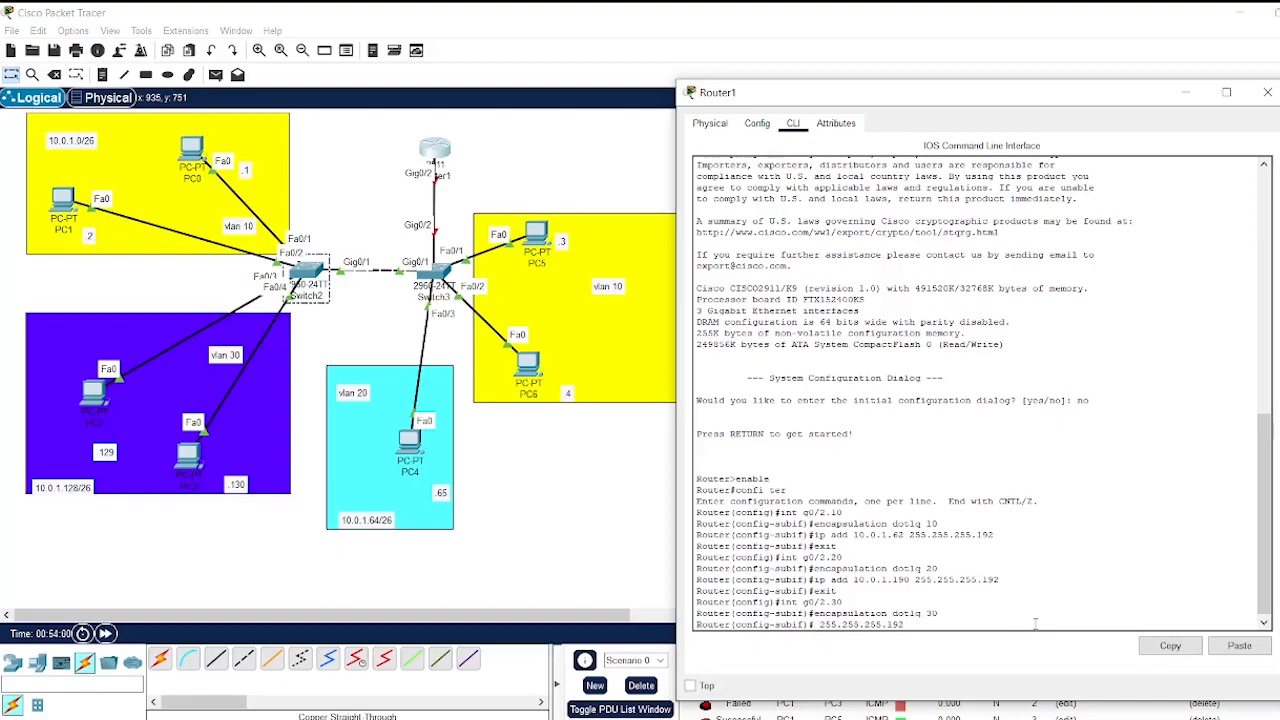
{"action": "key", "text": "BackSpace"}
{"action": "key", "text": "BackSpace"}
{"action": "key", "text": "BackSpace"}
{"action": "key", "text": "BackSpace"}
{"action": "key", "text": "BackSpace"}
{"action": "key", "text": "BackSpace"}
{"action": "key", "text": "BackSpace"}
{"action": "key", "text": "BackSpace"}
{"action": "key", "text": "BackSpace"}
{"action": "key", "text": "BackSpace"}
{"action": "key", "text": "BackSpace"}
{"action": "key", "text": "BackSpace"}
{"action": "key", "text": "BackSpace"}
{"action": "key", "text": "BackSpace"}
{"action": "key", "text": "BackSpace"}
{"action": "key", "text": "BackSpace"}
Exit subinterface g0/2.30, return to g0/2.20 and reapply encapsulation dot1q 20.
{"action": "type", "text": "exit"}
{"action": "key", "text": "Return"}
{"action": "key", "text": "Up"}
{"action": "key", "text": "Up"}
{"action": "key", "text": "Up"}
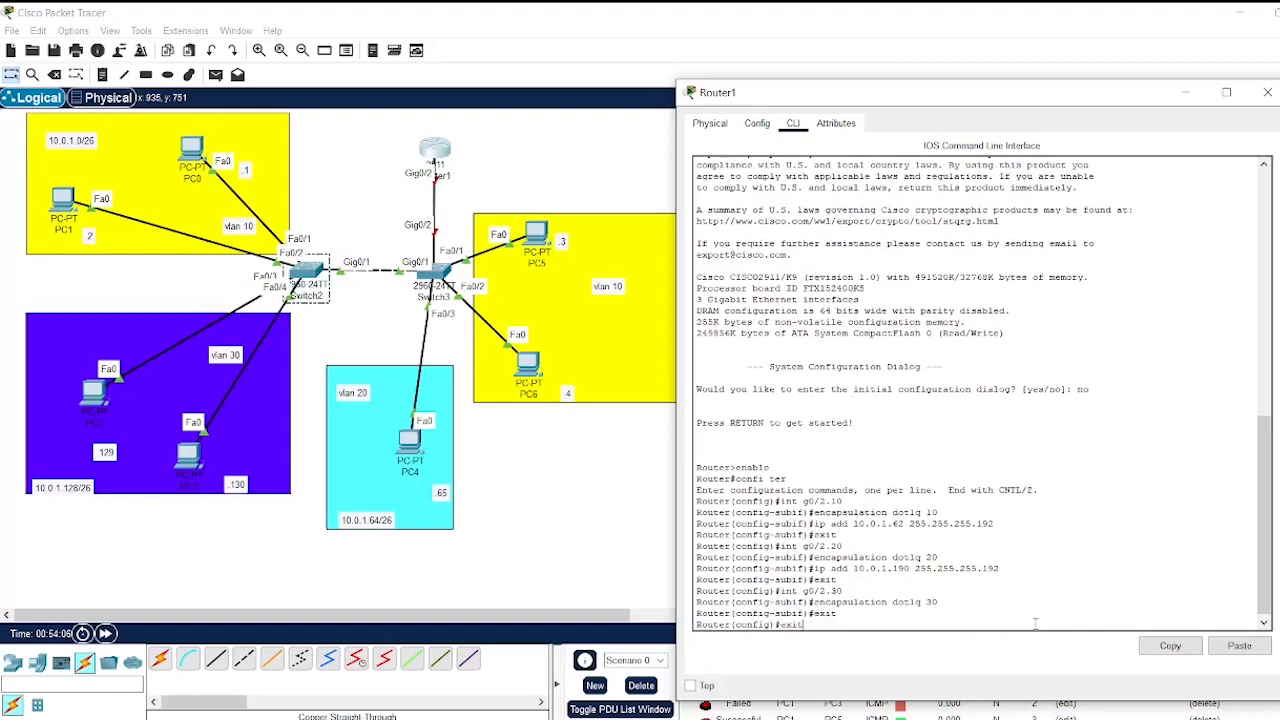
{"action": "key", "text": "Up"}
{"action": "key", "text": "Up"}
{"action": "key", "text": "Up"}
{"action": "key", "text": "Up"}
{"action": "key", "text": "Return"}
{"action": "key", "text": "Up"}
{"action": "key", "text": "Up"}
{"action": "key", "text": "Up"}
{"action": "key", "text": "BackSpace"}
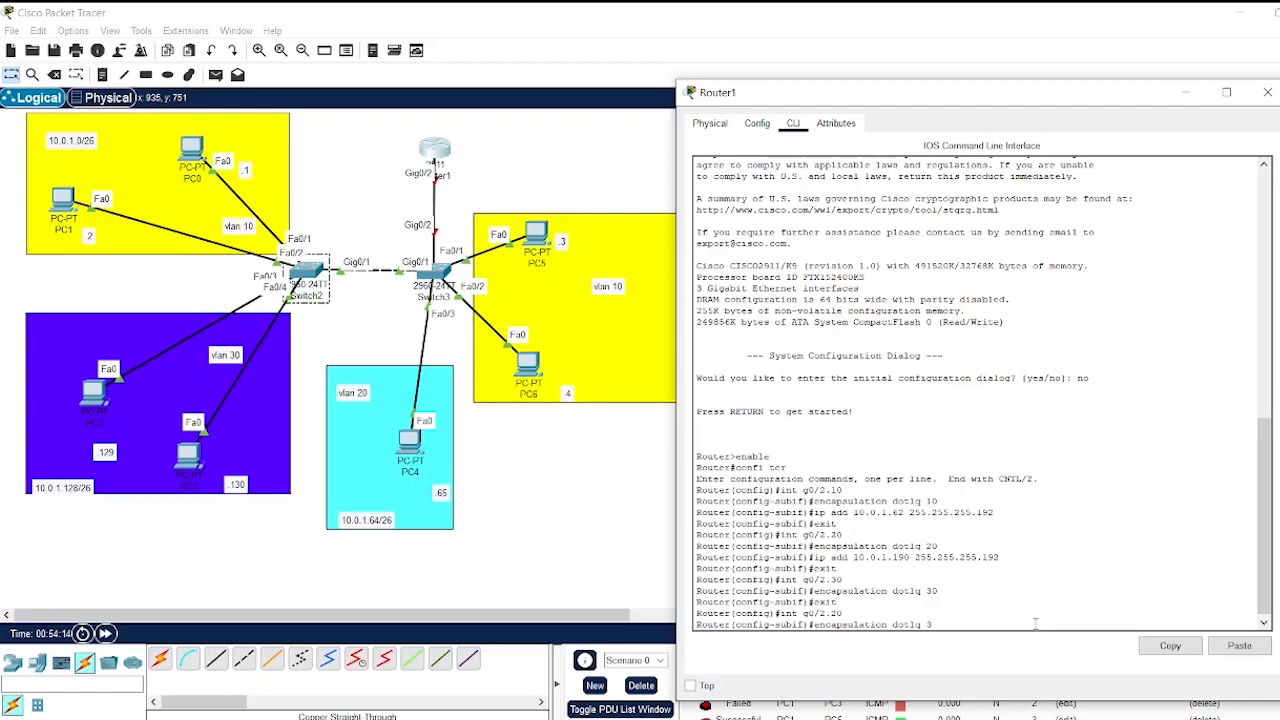
{"action": "type", "text": "20"}
{"action": "type", "text": "\\"}
{"action": "key", "text": "BackSpace"}
{"action": "key", "text": "Return"}
Change subinterface g0/2.20's IP address to 10.0.1.126 with mask 255.255.255.192 and exit its configuration.
{"action": "key", "text": "Up"}
{"action": "key", "text": "Up"}
{"action": "key", "text": "Up"}
{"action": "key", "text": "Up"}
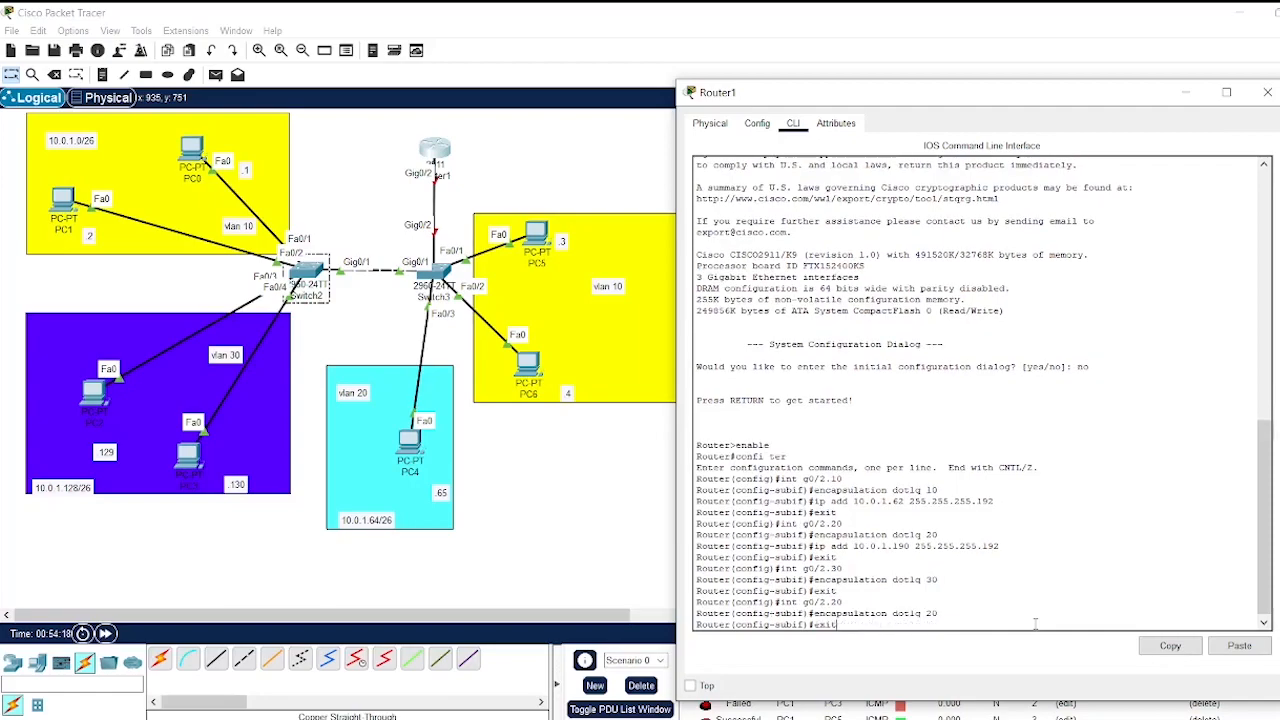
{"action": "key", "text": "Up"}
{"action": "key", "text": "Up"}
{"action": "key", "text": "Up"}
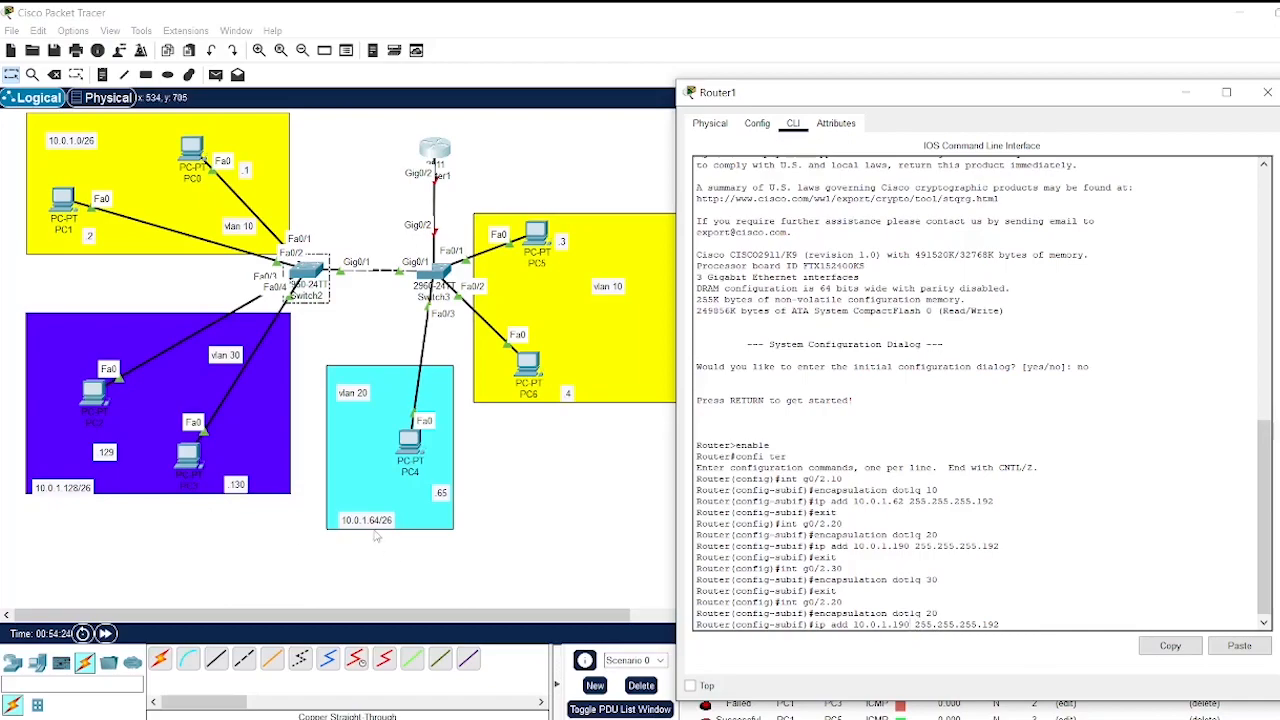
{"action": "key", "text": "Left"}
{"action": "key", "text": "Left"}
{"action": "key", "text": "Left"}
{"action": "key", "text": "Left"}
{"action": "key", "text": "Left"}
{"action": "key", "text": "Left"}
{"action": "key", "text": "Left"}
{"action": "key", "text": "Left"}
{"action": "key", "text": "Left"}
{"action": "key", "text": "Left"}
{"action": "key", "text": "Left"}
{"action": "key", "text": "Left"}
{"action": "key", "text": "Left"}
{"action": "key", "text": "Left"}
{"action": "key", "text": "Left"}
{"action": "key", "text": "Left"}
{"action": "key", "text": "BackSpace"}
{"action": "key", "text": "BackSpace"}
{"action": "type", "text": "26"}
{"action": "key", "text": "Return"}
{"action": "type", "text": "exit"}
{"action": "key", "text": "Return"}
Reopen subinterface g0/2.30 and reapply encapsulation dot1q 30.
{"action": "key", "text": "Up"}
{"action": "key", "text": "Up"}
{"action": "key", "text": "Up"}
{"action": "key", "text": "Up"}
{"action": "key", "text": "BackSpace"}
{"action": "key", "text": "BackSpace"}
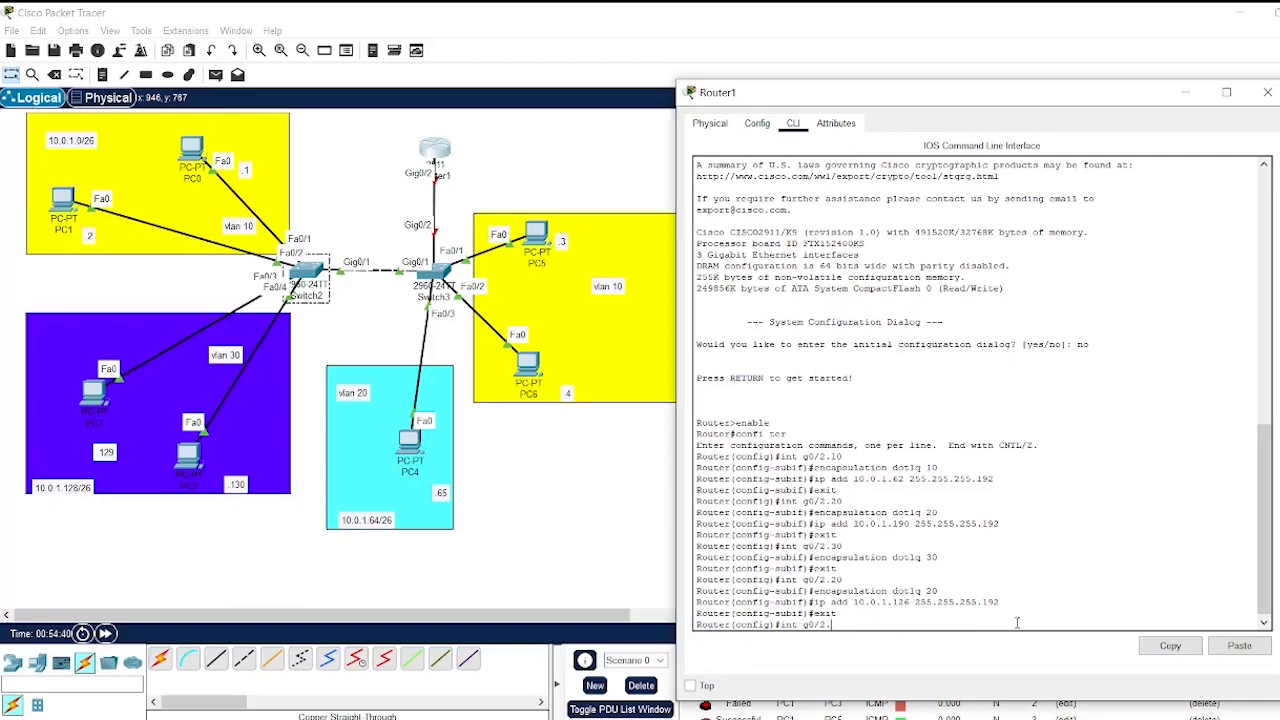
{"action": "type", "text": "30"}
{"action": "key", "text": "Return"}
{"action": "key", "text": "Up"}
{"action": "key", "text": "Up"}
{"action": "key", "text": "Up"}
{"action": "key", "text": "Up"}
{"action": "key", "text": "BackSpace"}
{"action": "key", "text": "BackSpace"}
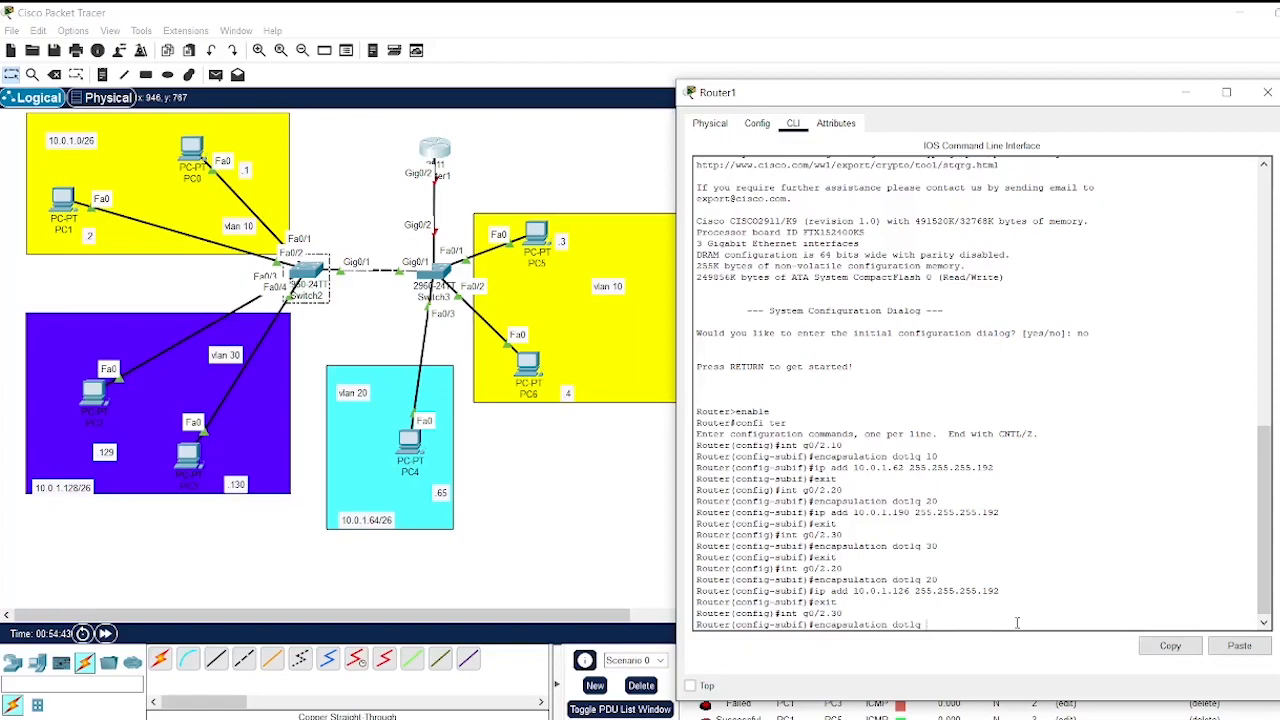
{"action": "type", "text": "30"}
{"action": "key", "text": "Return"}
Assign IP address 10.0.1.190 with mask 255.255.255.192 to subinterface g0/2.30.
{"action": "key", "text": "Up"}
{"action": "key", "text": "Up"}
{"action": "key", "text": "Up"}
{"action": "key", "text": "Up"}
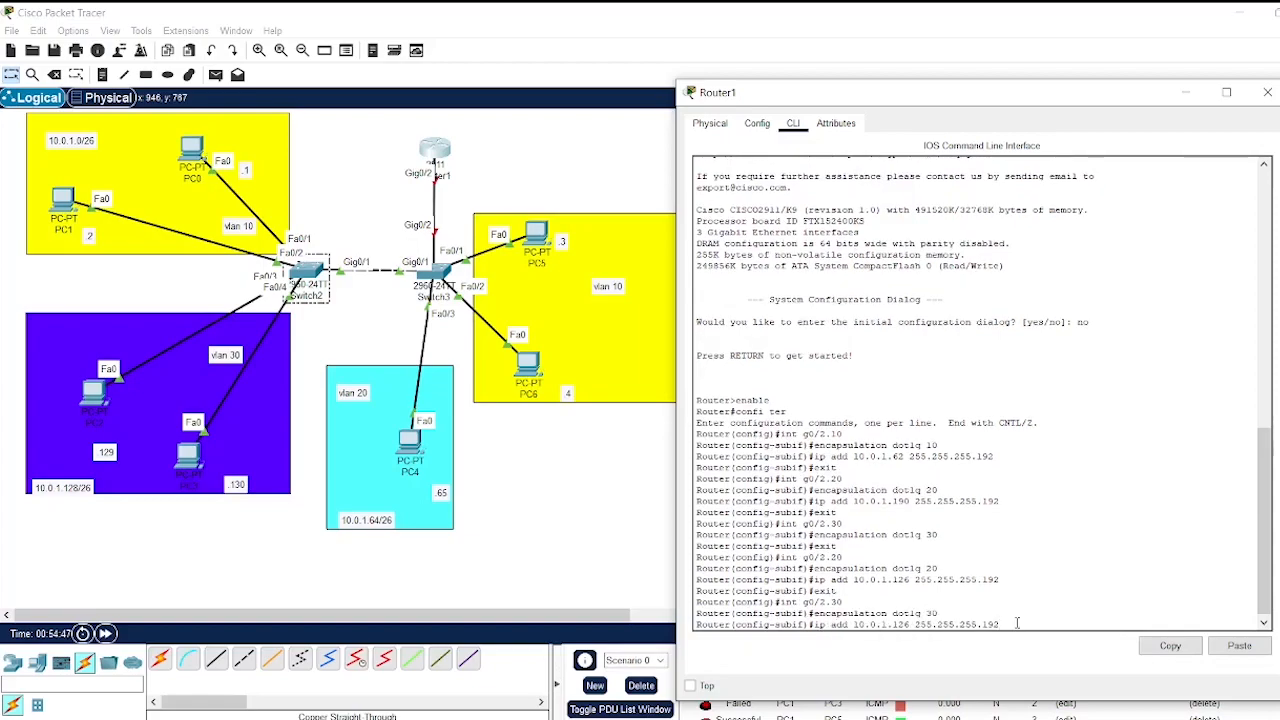
{"action": "key", "text": "Left"}
{"action": "key", "text": "Left"}
{"action": "key", "text": "Left"}
{"action": "key", "text": "Left"}
{"action": "key", "text": "Left"}
{"action": "key", "text": "Left"}
{"action": "key", "text": "Left"}
{"action": "key", "text": "Left"}
{"action": "key", "text": "Left"}
{"action": "key", "text": "Left"}
{"action": "key", "text": "Left"}
{"action": "key", "text": "Left"}
{"action": "key", "text": "Left"}
{"action": "key", "text": "Left"}
{"action": "key", "text": "Left"}
{"action": "key", "text": "BackSpace"}
{"action": "key", "text": "BackSpace"}
{"action": "type", "text": "90"}
{"action": "key", "text": "Return"}
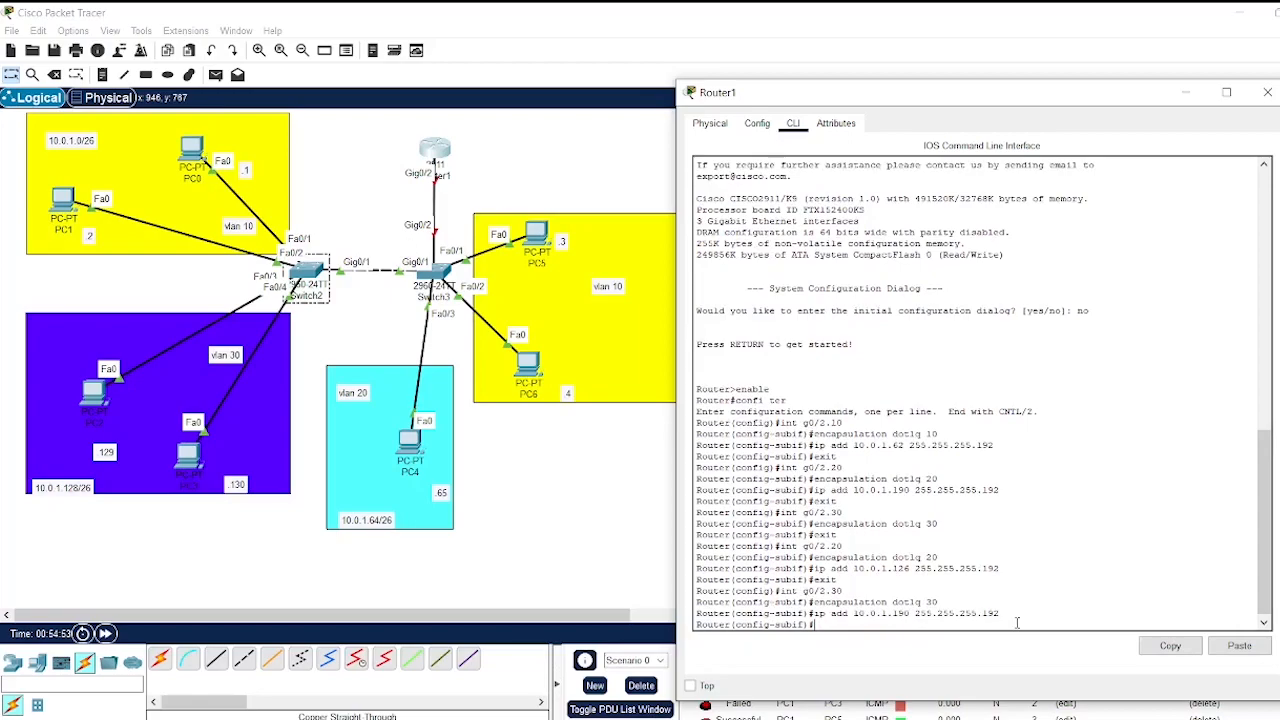
Exit subinterface g0/2.30 and enable Router1's physical interface g0/2 with no shut.
{"action": "type", "text": "exit"}
{"action": "key", "text": "Return"}
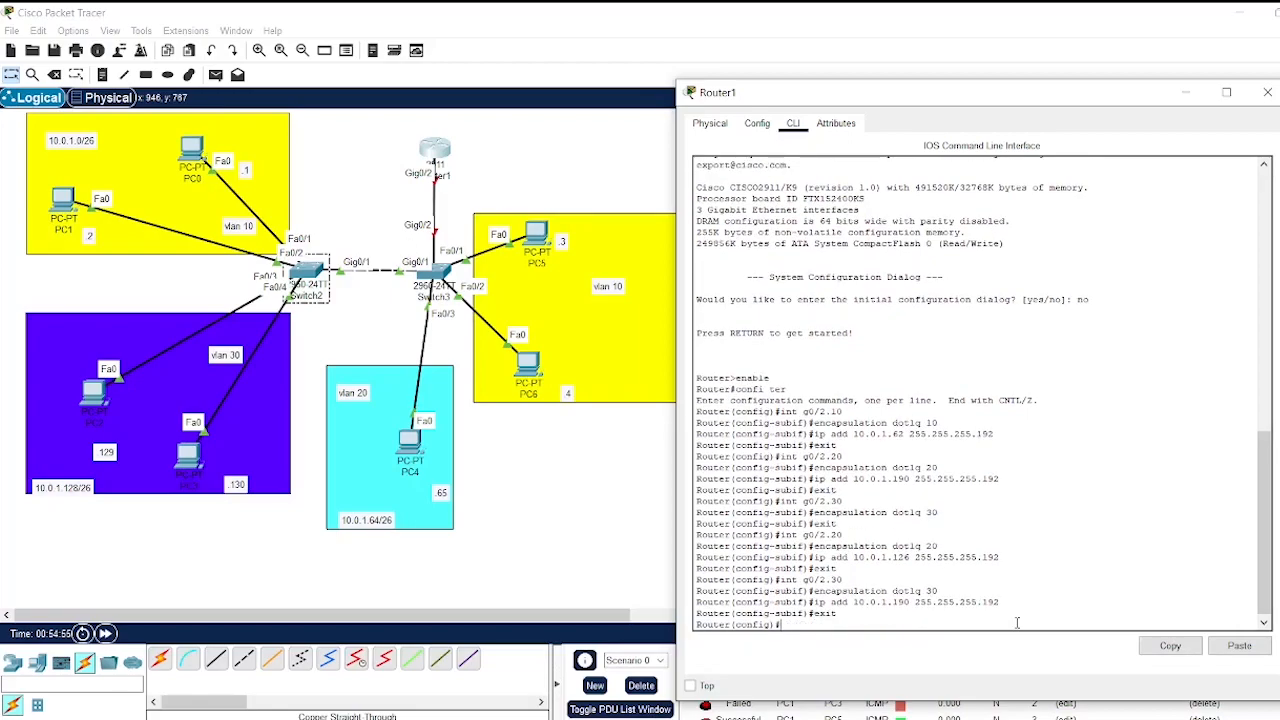
{"action": "type", "text": "int g0/2"}
{"action": "key", "text": "Return"}
{"action": "type", "text": "no shut"}
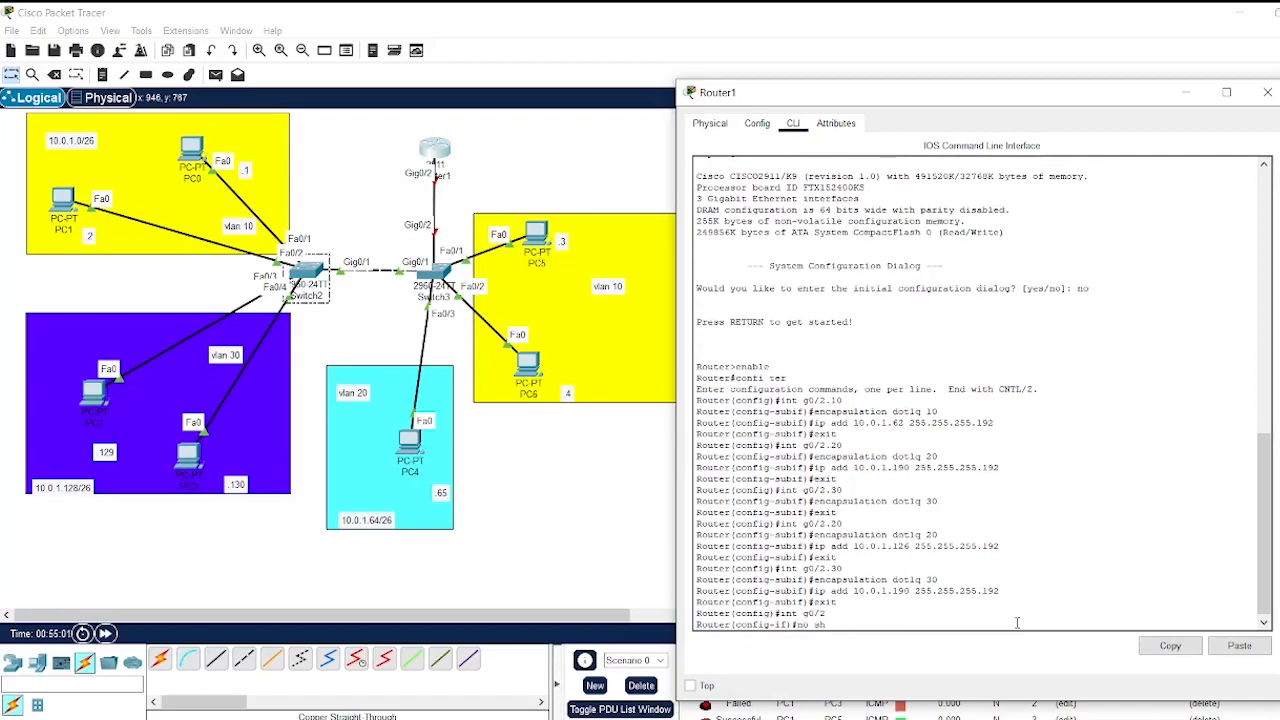
{"action": "key", "text": "Return"}
{"action": "key", "text": "Return"}
{"action": "key", "text": "Return"}
{"action": "key", "text": "Return"}
{"action": "key", "text": "Return"}
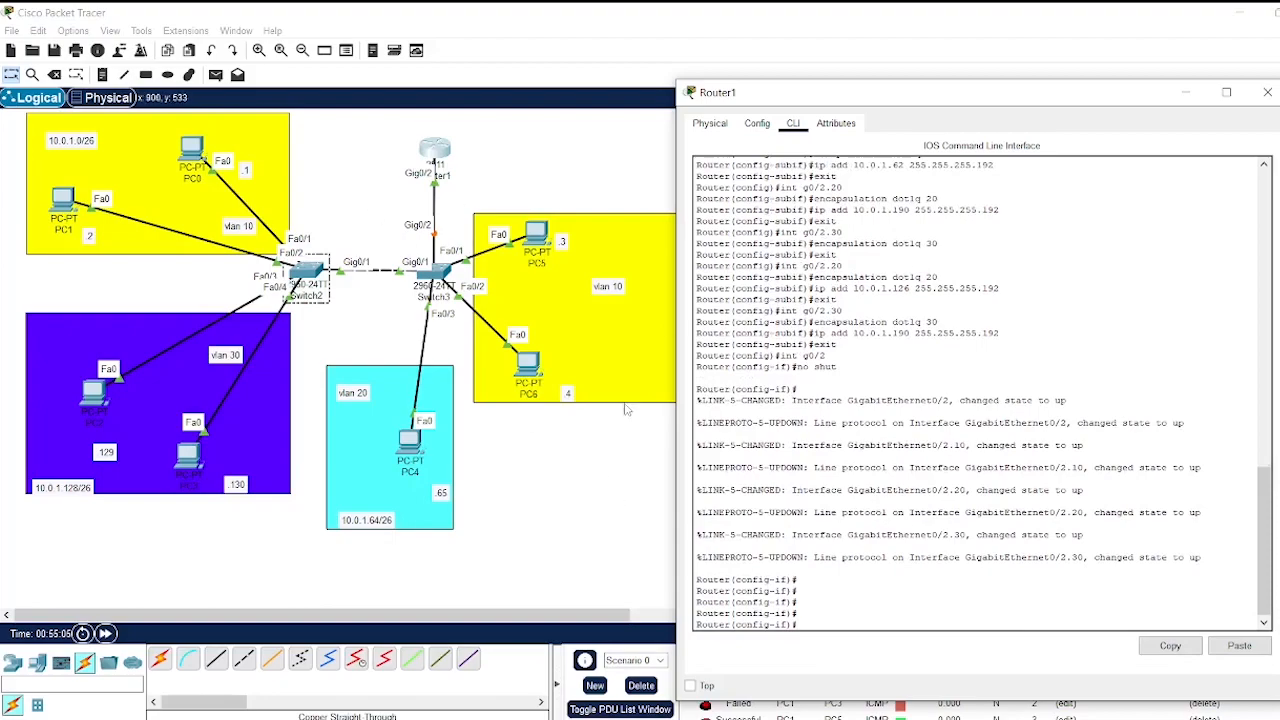
Check the default gateway in PC0's IP configuration, then minimize its window.
{"action": "left_click", "coordinate": [537, 583]}
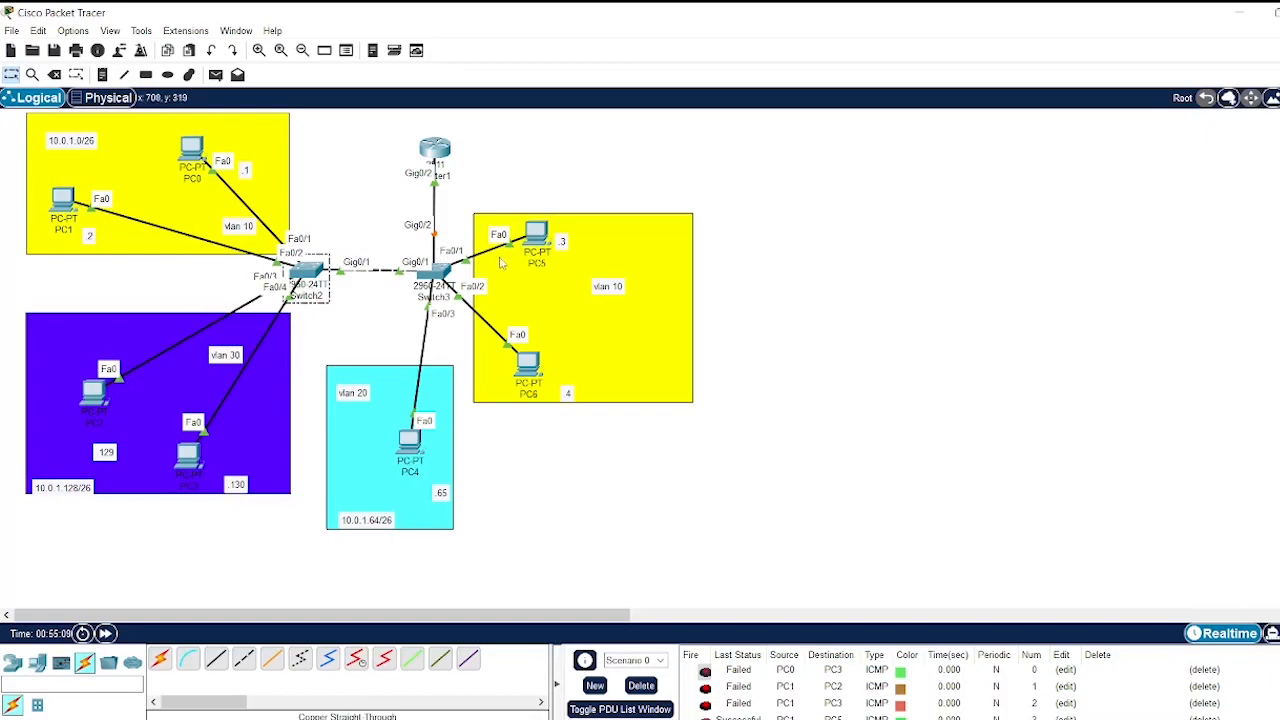
{"action": "left_click", "coordinate": [191, 150]}
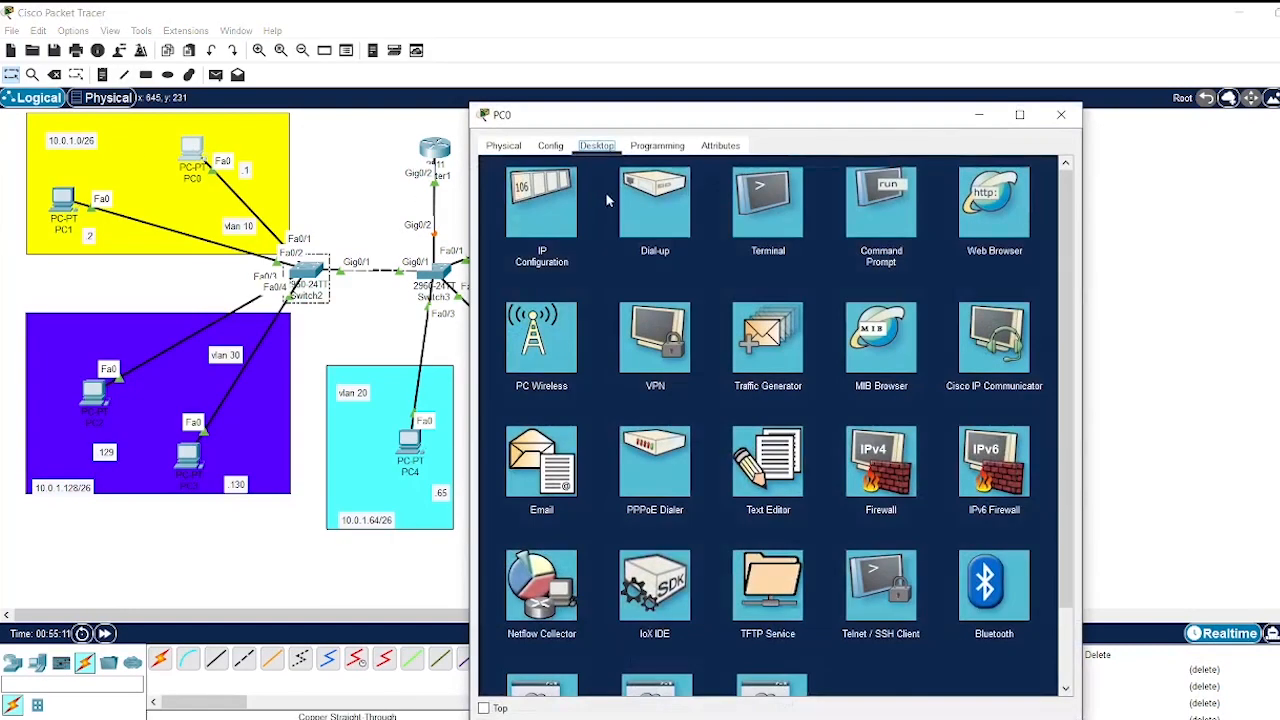
{"action": "left_click_drag", "start_coordinate": [676, 130], "coordinate": [776, 138]}
{"action": "left_click", "coordinate": [662, 205]}
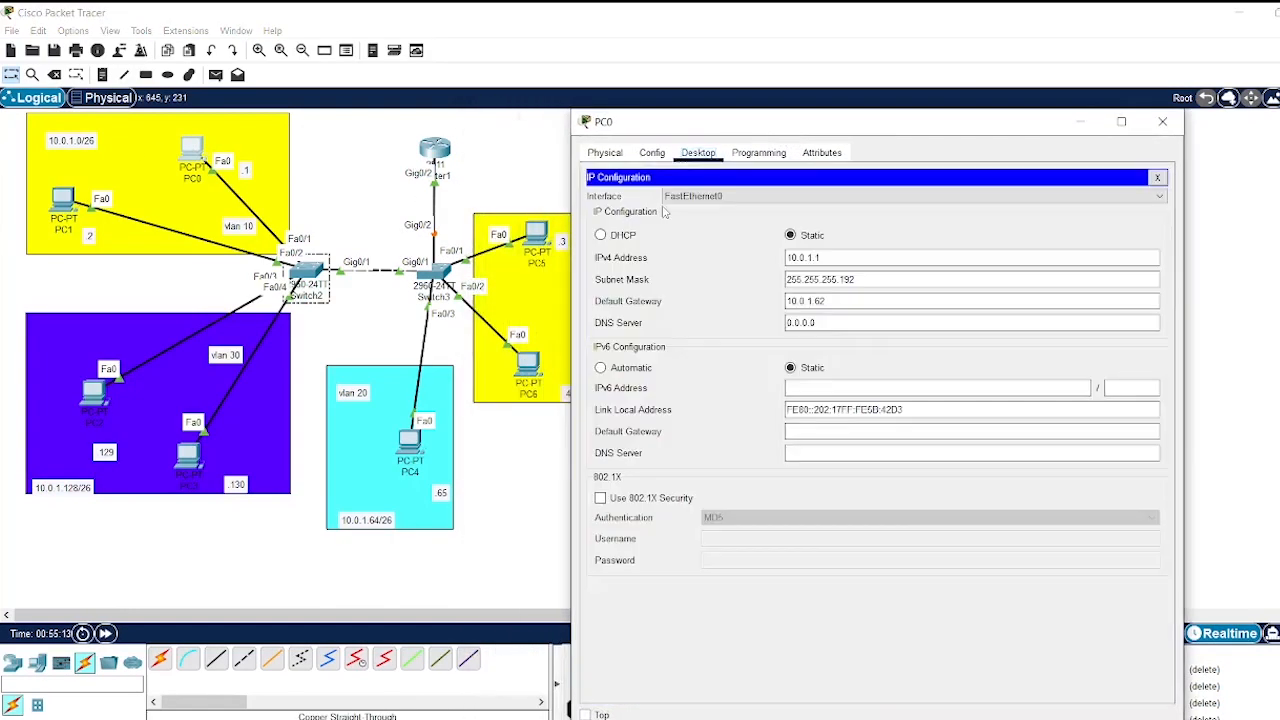
{"action": "left_click_drag", "start_coordinate": [788, 137], "coordinate": [828, 106]}
{"action": "left_click_drag", "start_coordinate": [897, 270], "coordinate": [816, 275]}
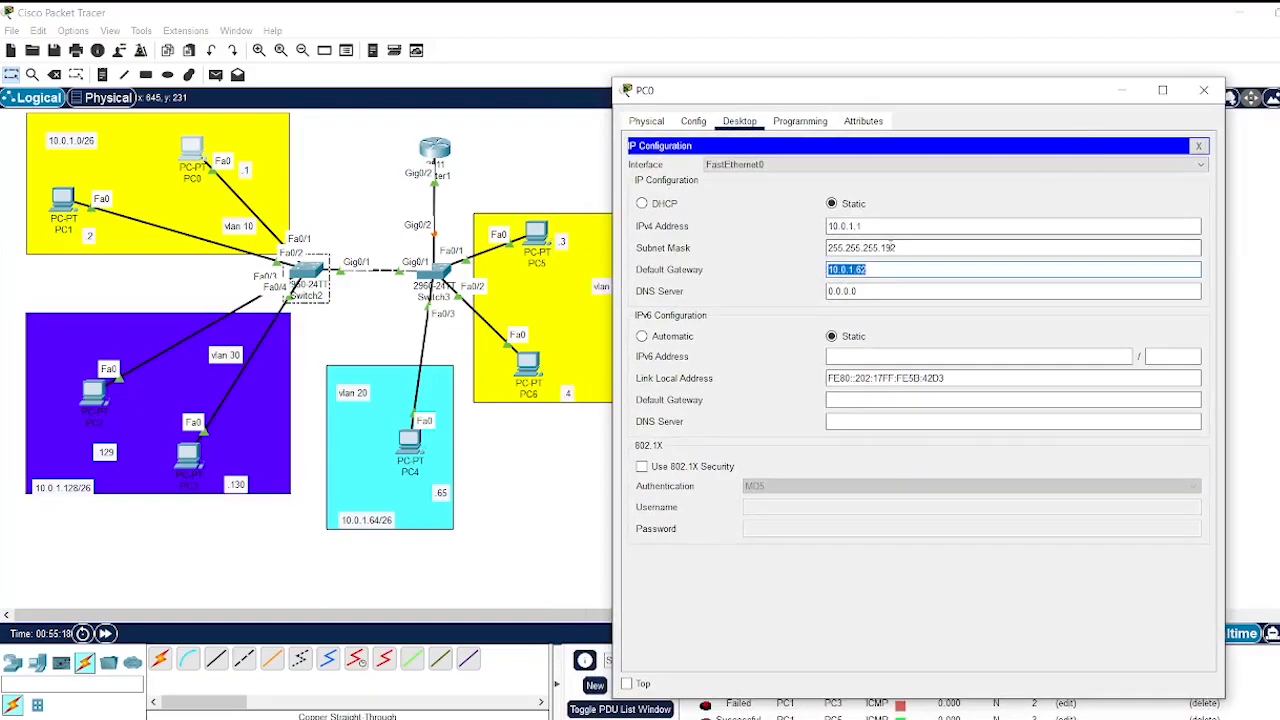
{"action": "left_click", "coordinate": [1122, 90]}
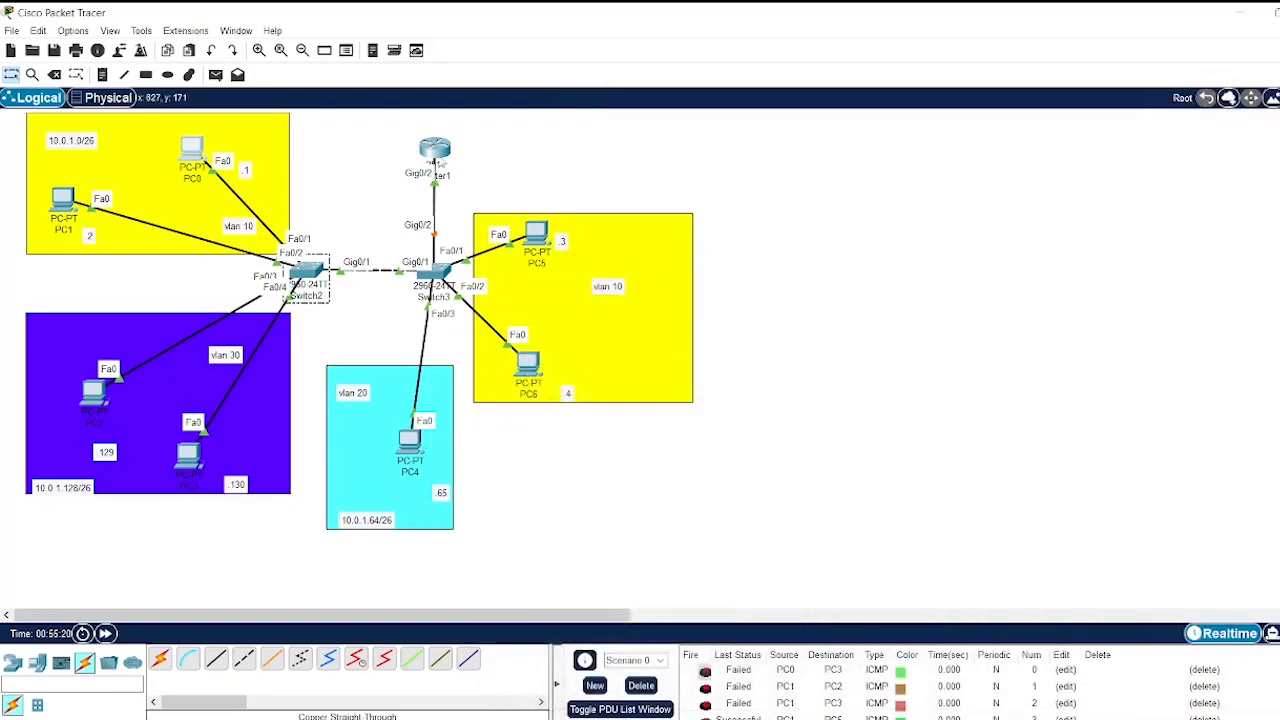
{"action": "mouse_move", "coordinate": [438, 163]}
{"action": "mouse_move", "coordinate": [196, 147]}
{"action": "mouse_move", "coordinate": [185, 458]}
{"action": "mouse_move", "coordinate": [409, 447]}
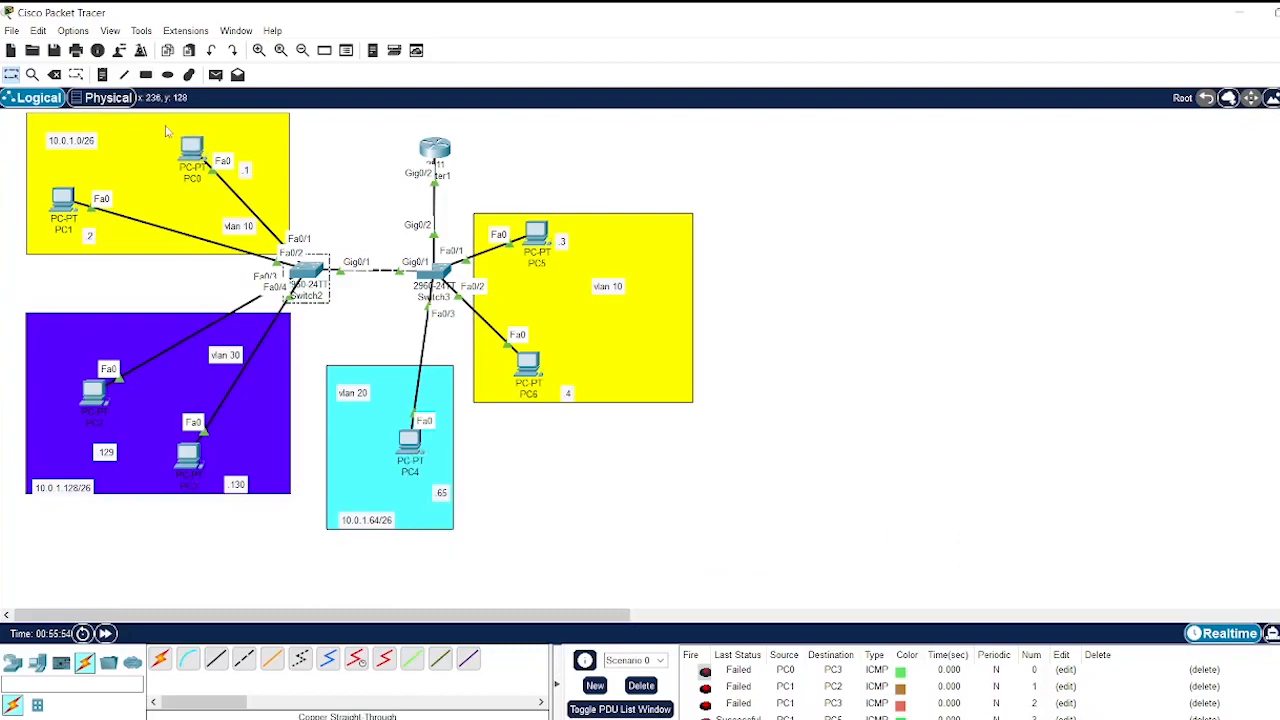
Close PC0's IP configuration and ping 10.0.1.3 from its command prompt to test connectivity within VLAN 10.
{"action": "left_click", "coordinate": [195, 155]}
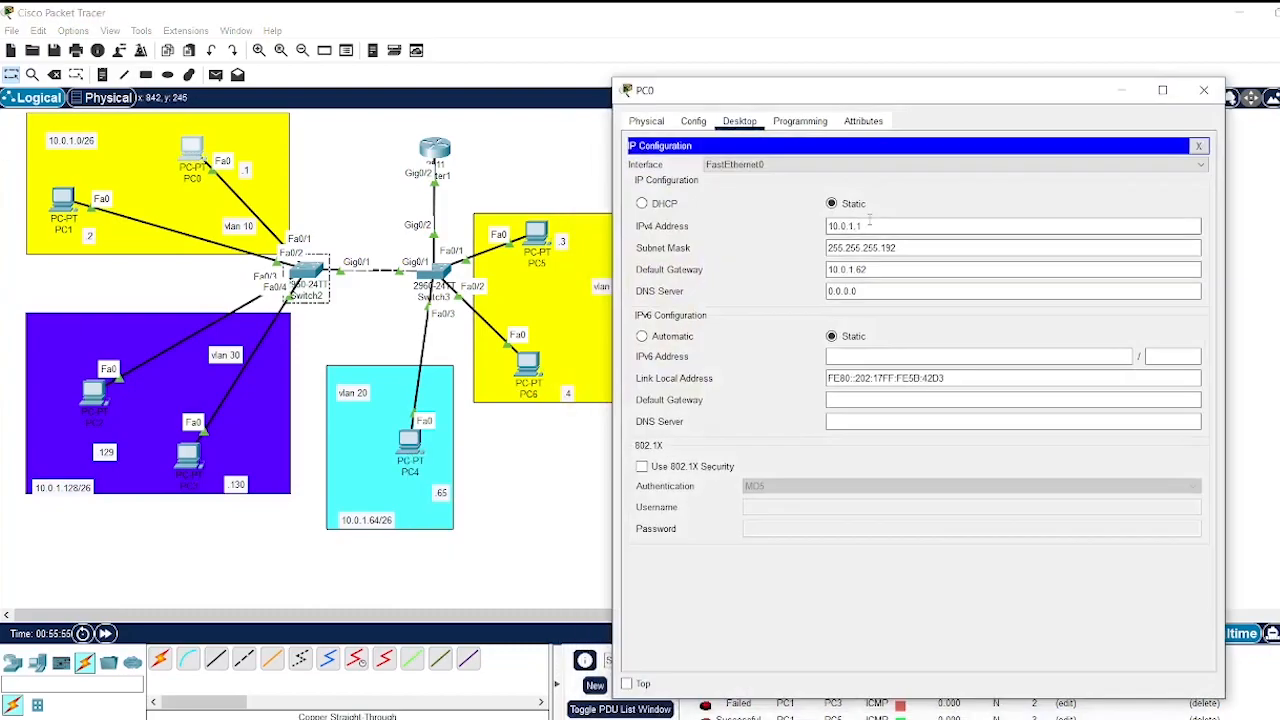
{"action": "left_click", "coordinate": [1190, 160]}
{"action": "left_click", "coordinate": [1020, 181]}
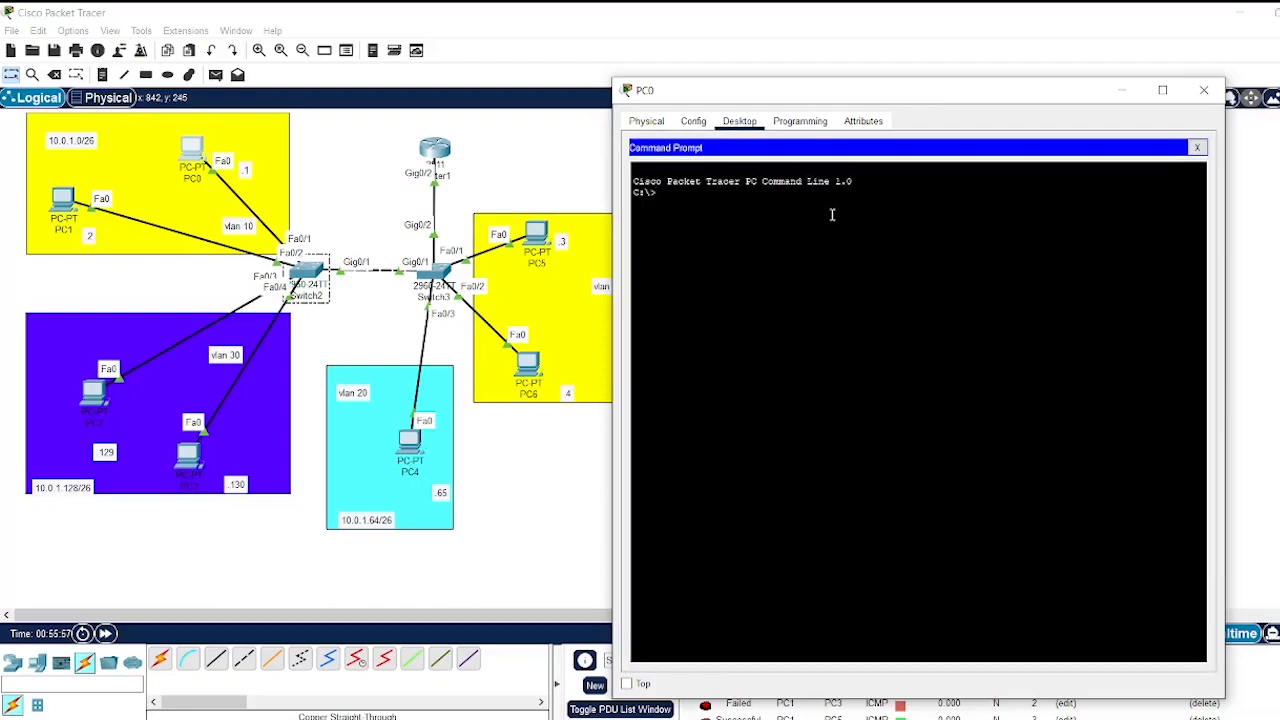
{"action": "type", "text": "ping 10.0.1.3"}
{"action": "key", "text": "Return"}
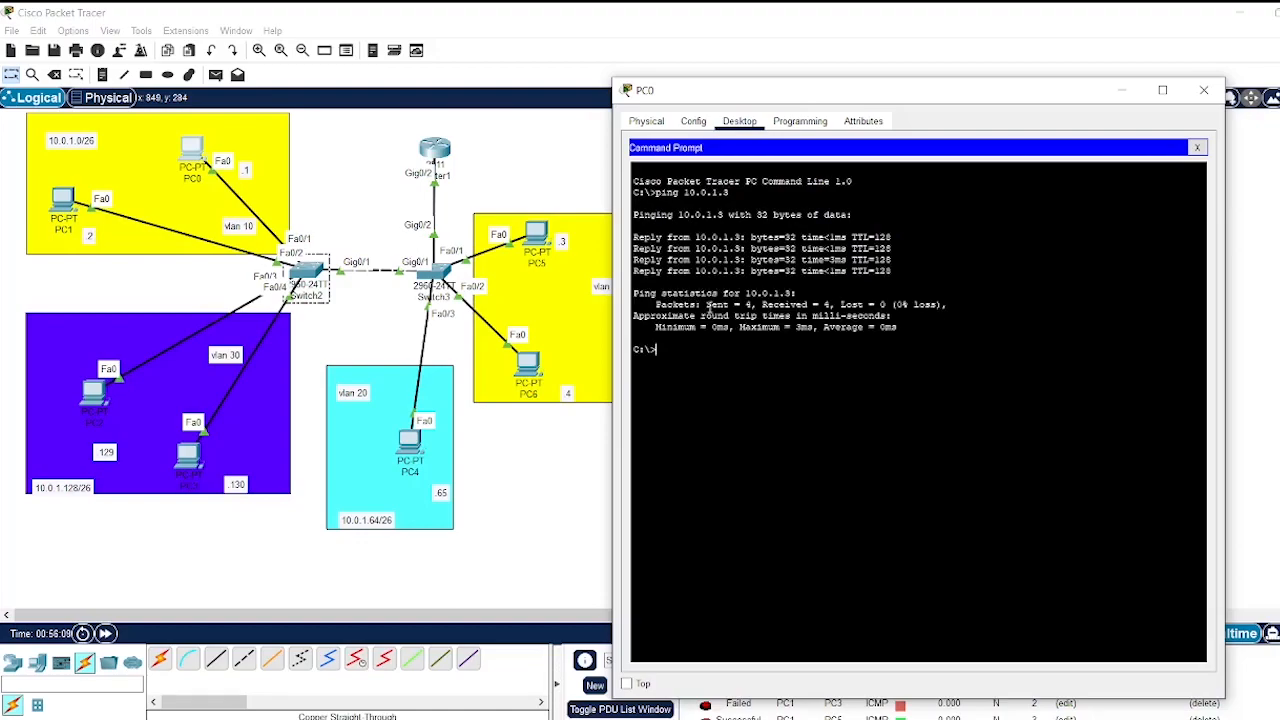
Ping 10.0.1.65 from PC0 to test routing from VLAN 10 to PC4 in VLAN 20.
{"action": "key", "text": "Up"}
{"action": "key", "text": "BackSpace"}
{"action": "key", "text": "BackSpace"}
{"action": "key", "text": "BackSpace"}
{"action": "type", "text": "1.65"}
{"action": "key", "text": "Return"}
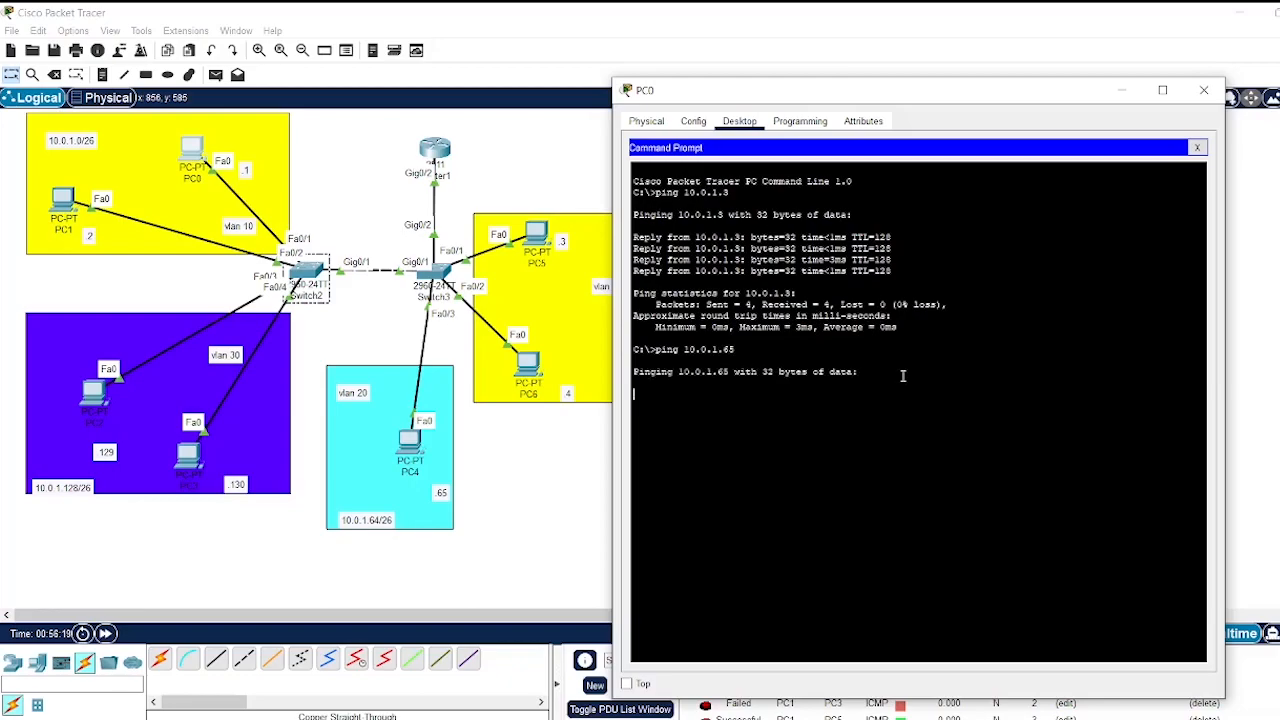